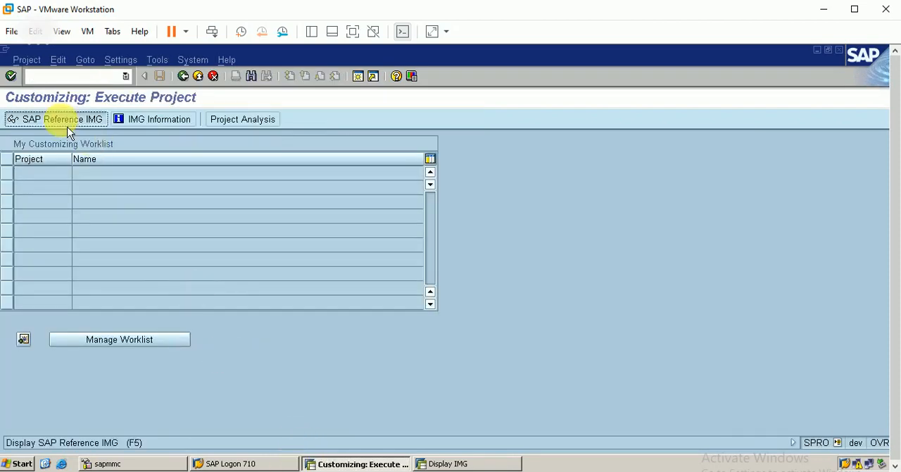
Step: Open the Maintain Controlling Area activity in the SAP Reference IMG, under Controlling, General Controlling, Organization
left_click(68, 127)
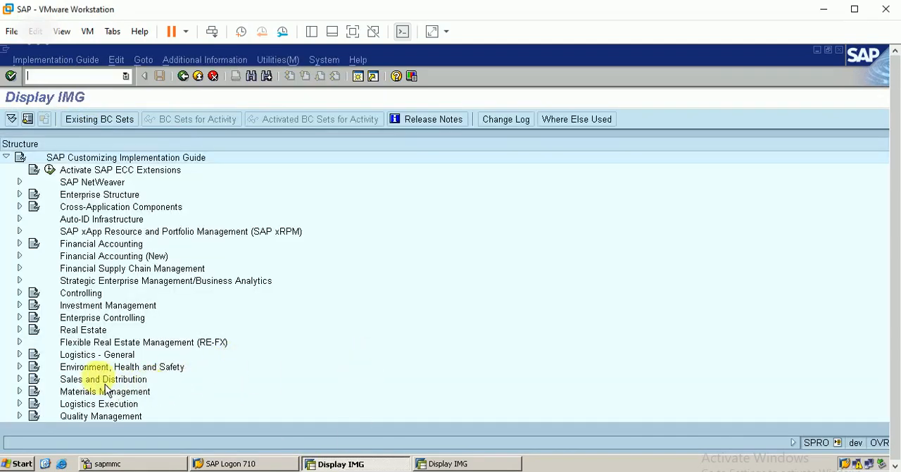
left_click(19, 291)
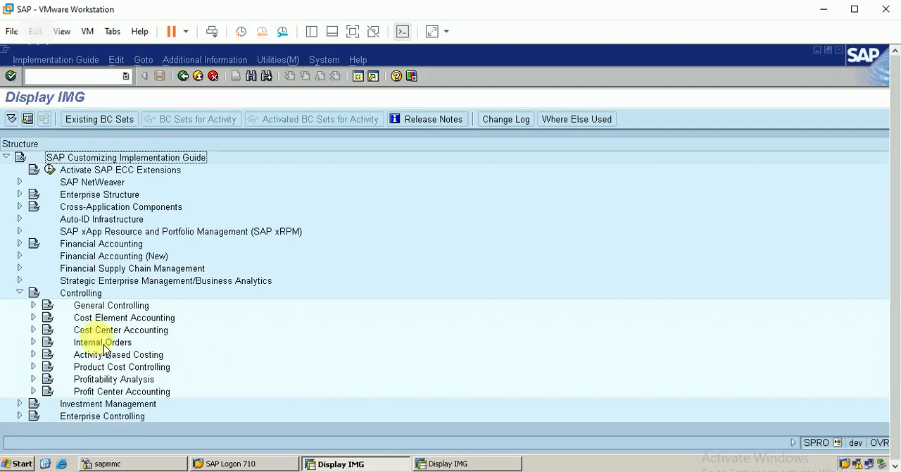
left_click(33, 305)
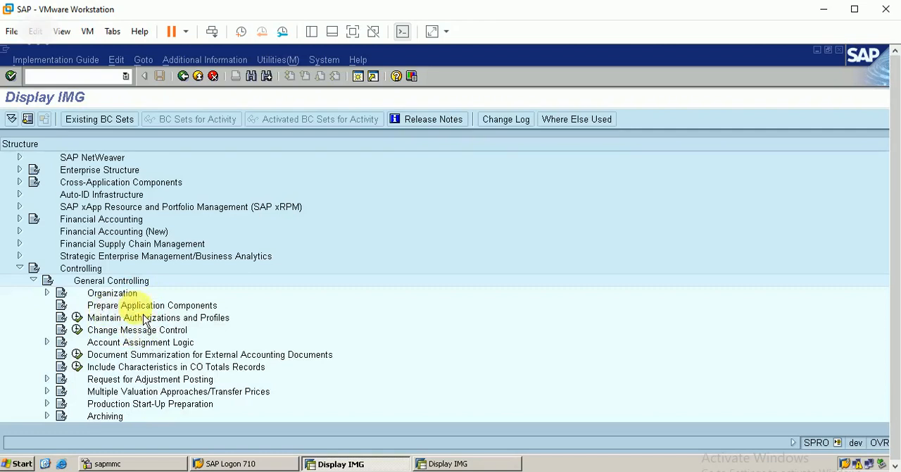
left_click(47, 293)
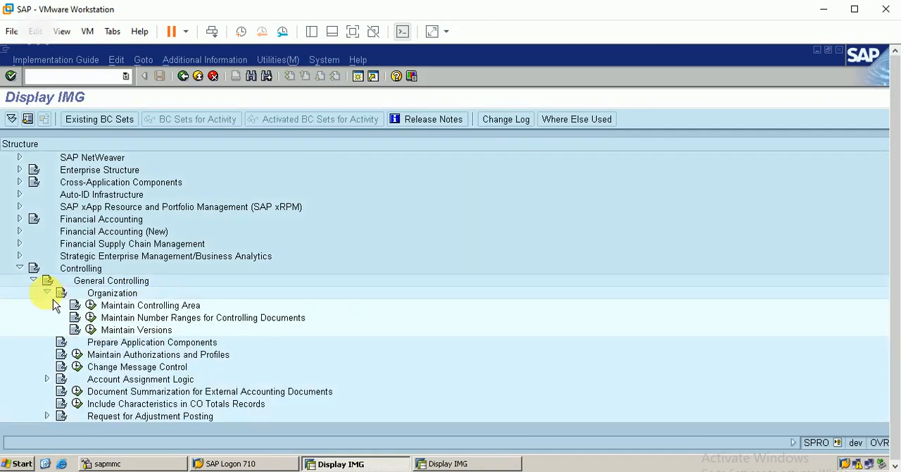
left_click(92, 307)
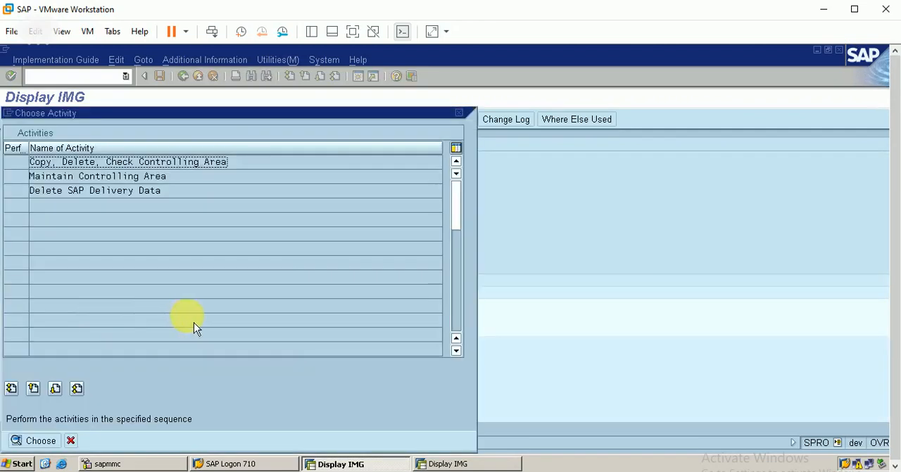
left_click(131, 178)
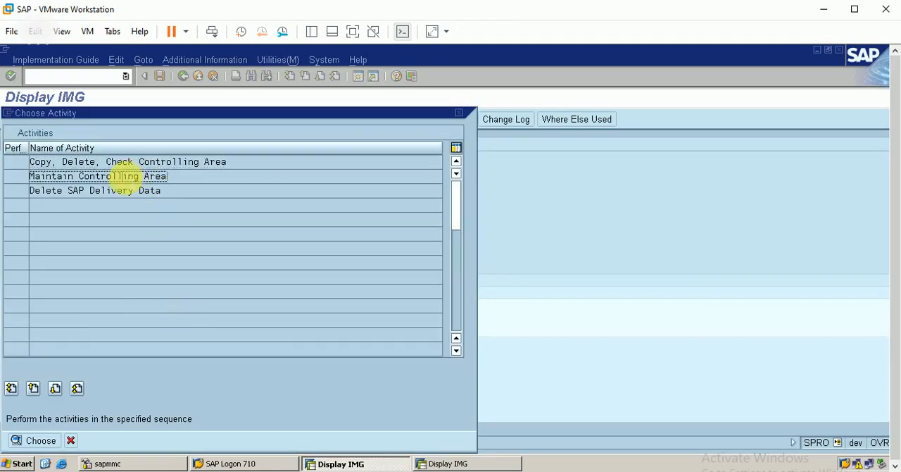
double_click(156, 176)
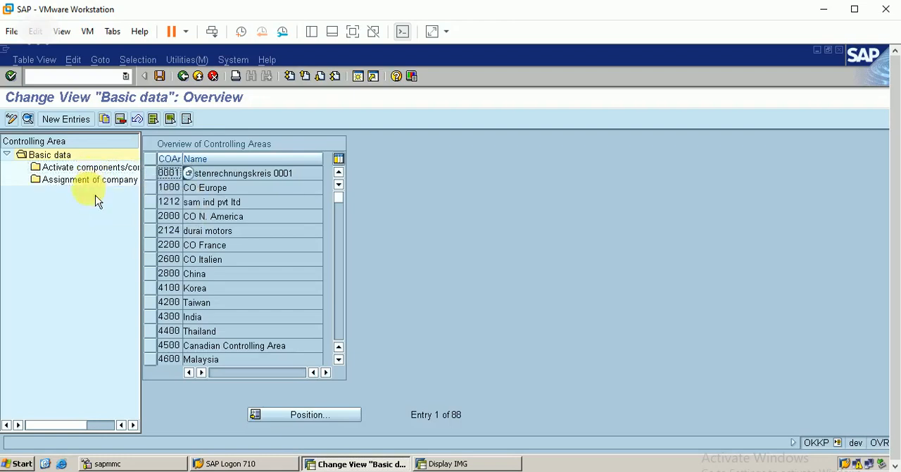
Step: Position the overview of controlling areas at CO area BERP
left_click(324, 419)
type("b")
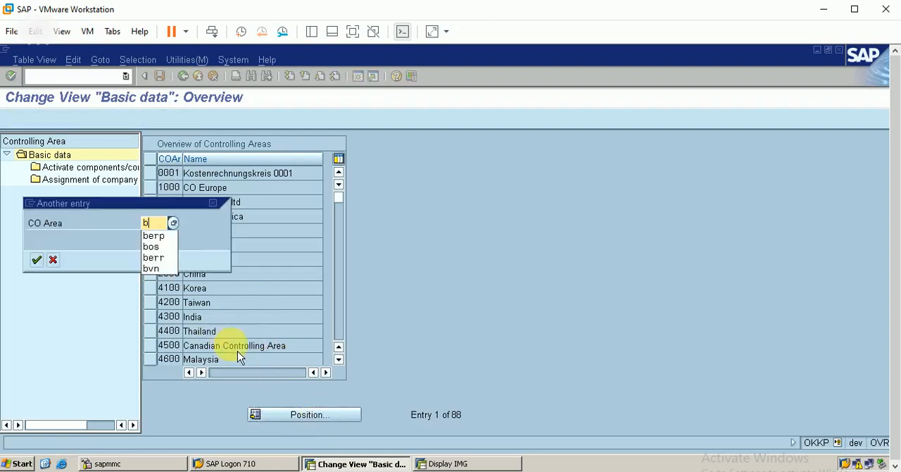
type("erp")
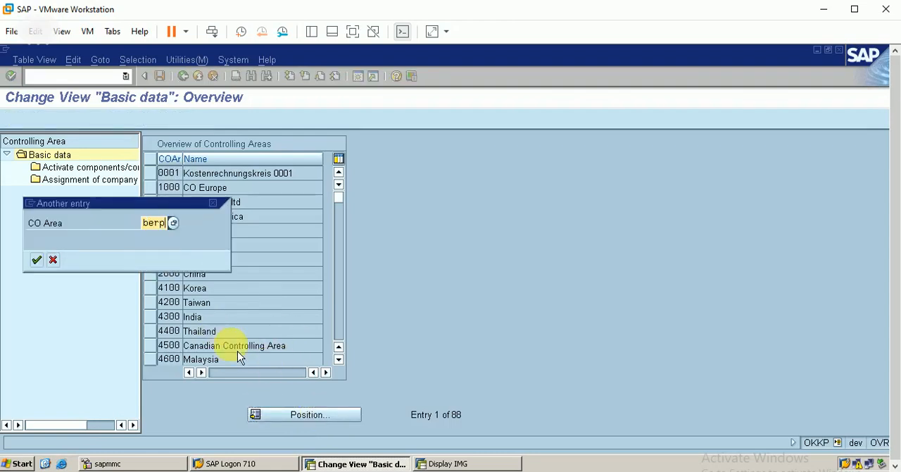
key("Return")
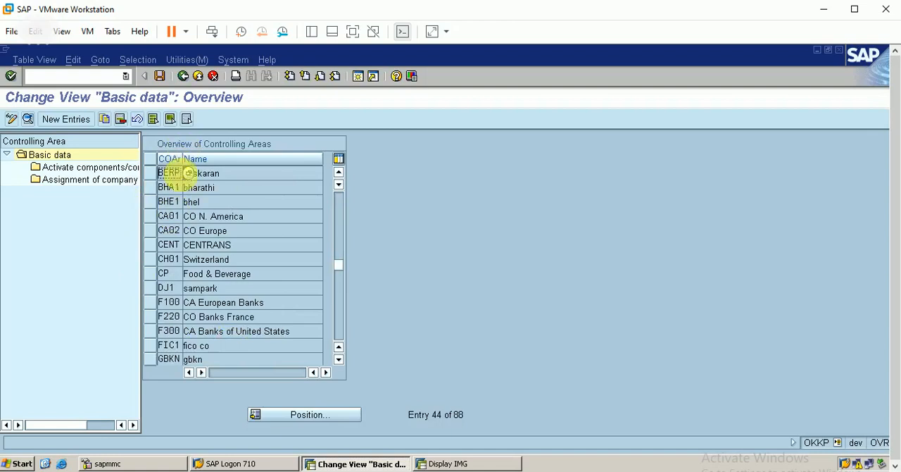
Step: Open the component activation and control indicators for controlling area BERP and choose "1 Component active" for Cost Centers
left_click(150, 173)
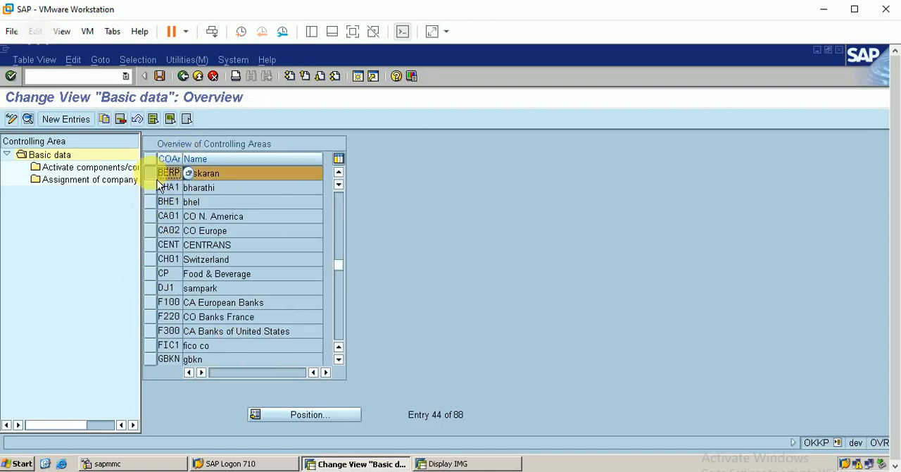
left_click(107, 172)
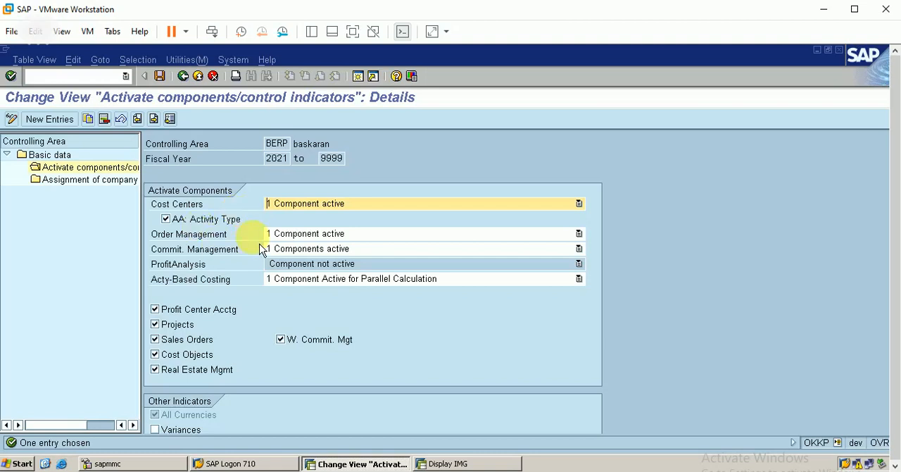
left_click(345, 209)
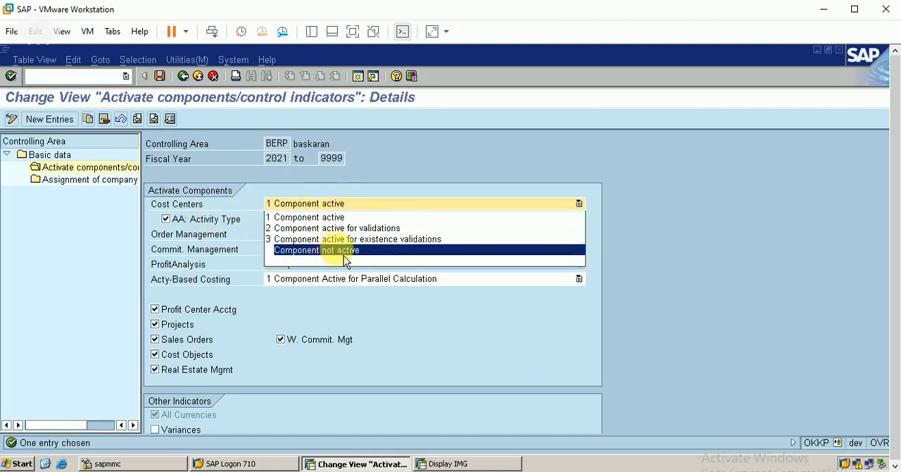
left_click(323, 222)
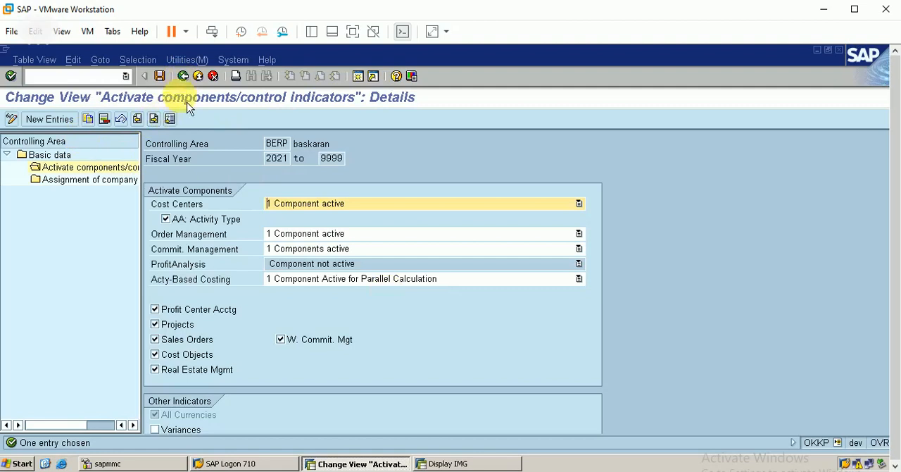
Step: Review the component details of BERP's 2021 fiscal year interval and return to the controlling area overview
left_click(182, 76)
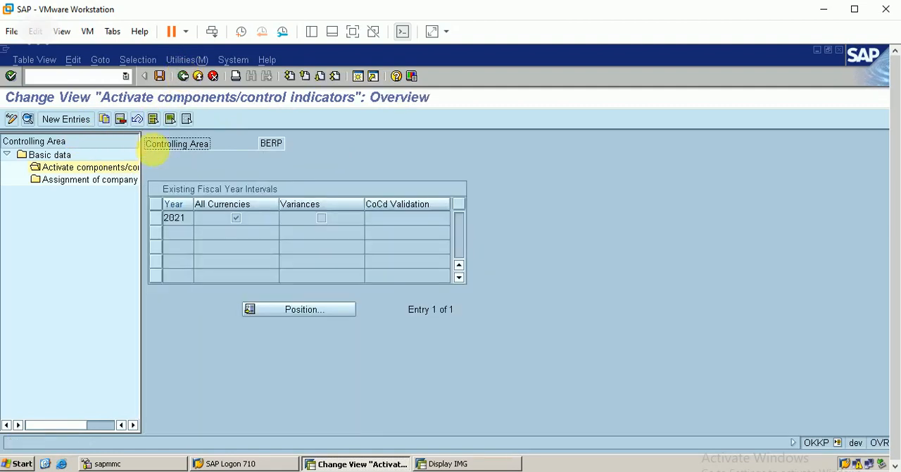
left_click(157, 223)
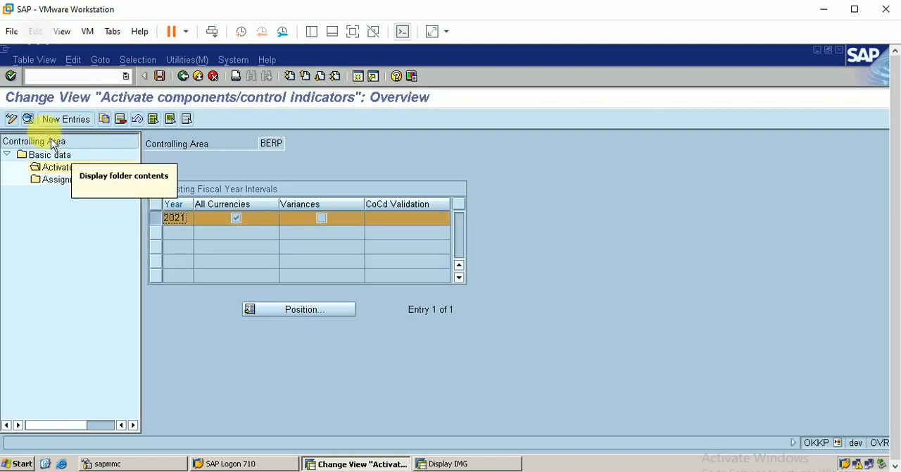
left_click(28, 118)
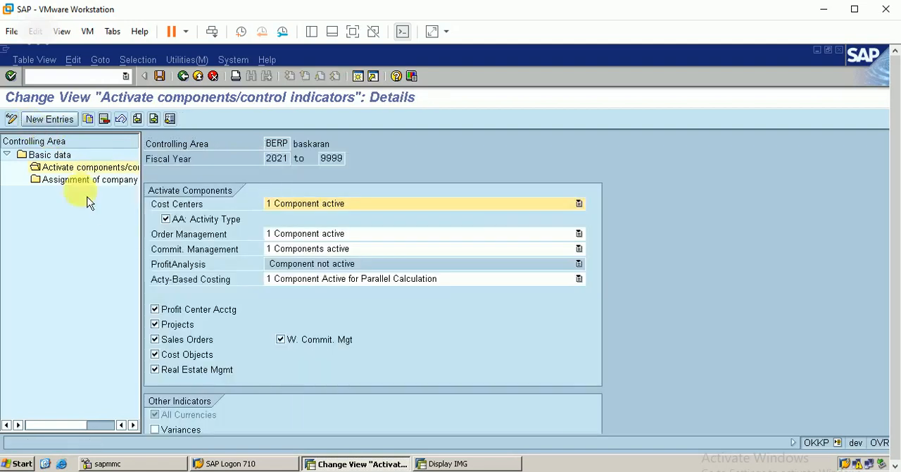
left_click(183, 75)
left_click(182, 76)
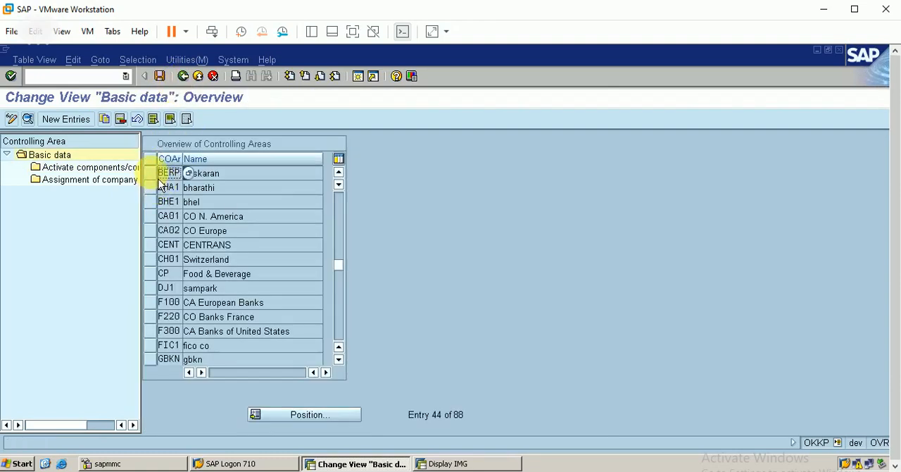
Step: Check the company codes assigned to controlling area BERP and return to the overview
left_click(150, 174)
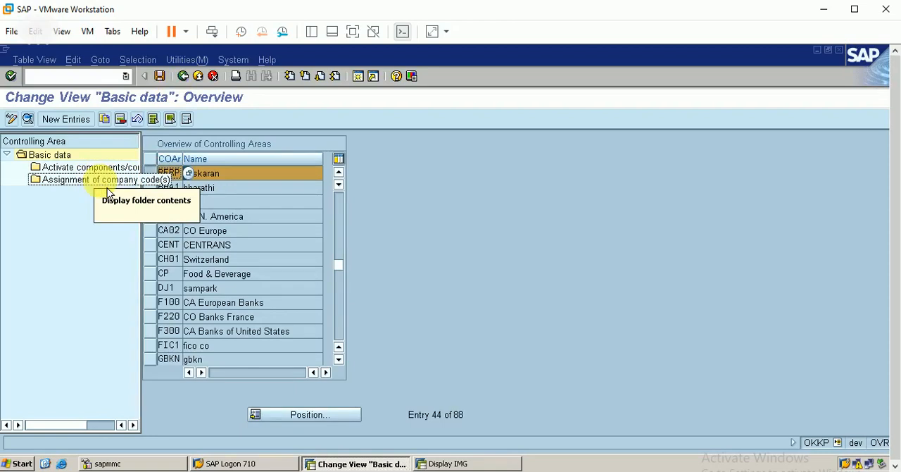
double_click(96, 183)
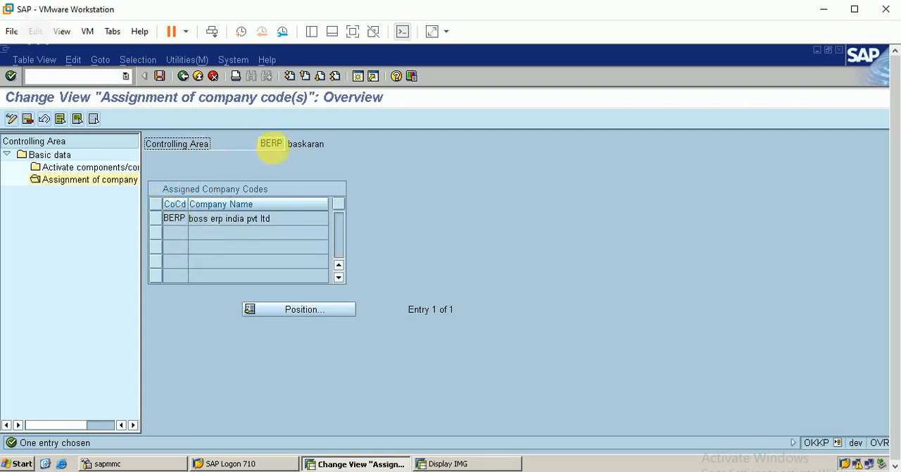
left_click(184, 76)
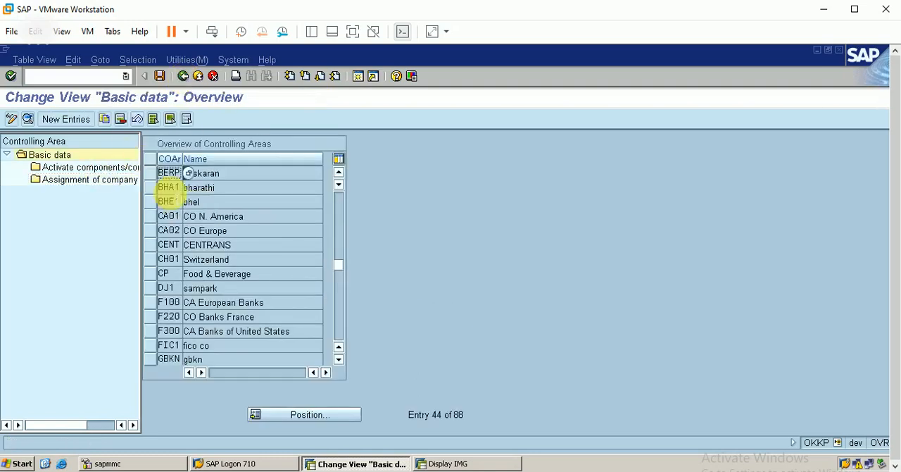
Step: Open the basic data details of controlling area BERP and go to the cost center standard hierarchy setting
left_click(168, 173)
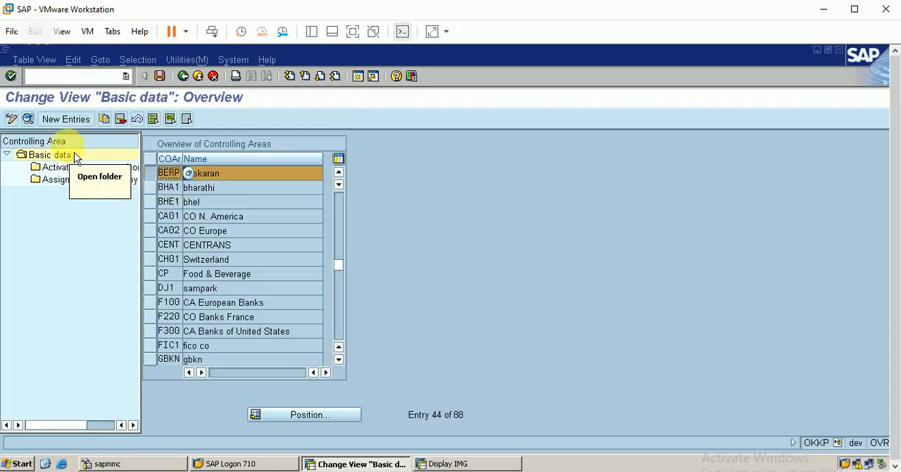
left_click(28, 119)
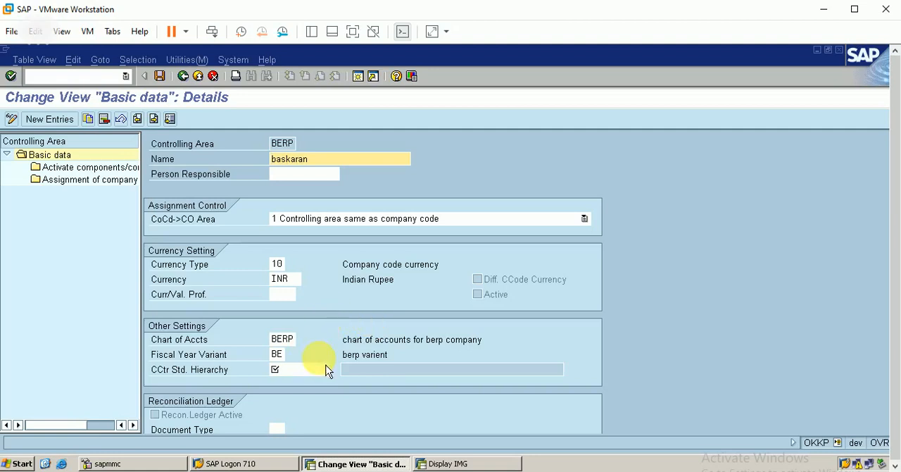
left_click(203, 380)
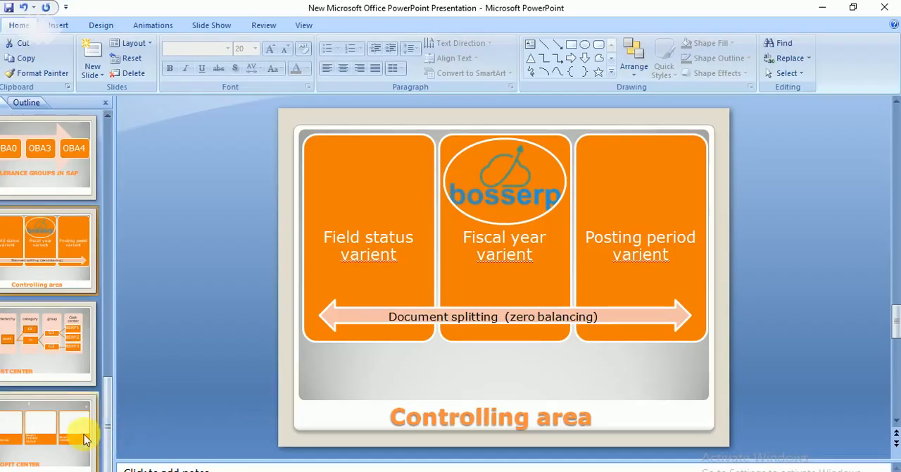
Step: View the Cost Center hierarchy slide in the PowerPoint presentation and return to SAP
left_click(74, 354)
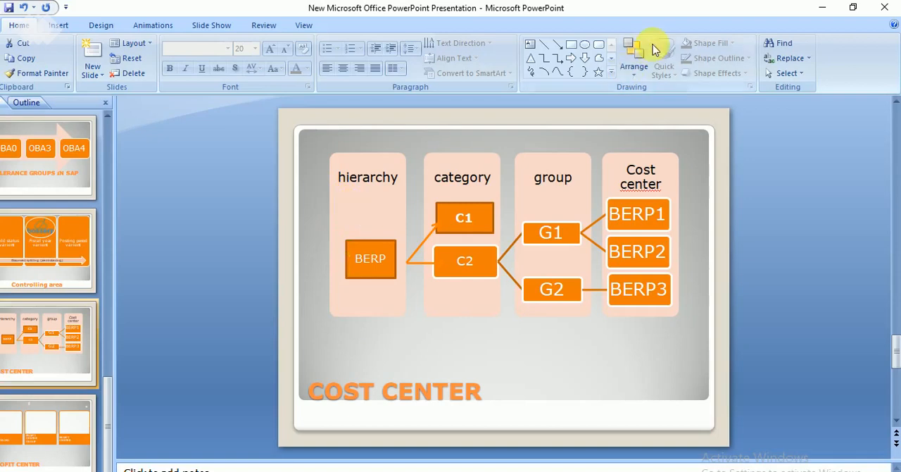
left_click(824, 8)
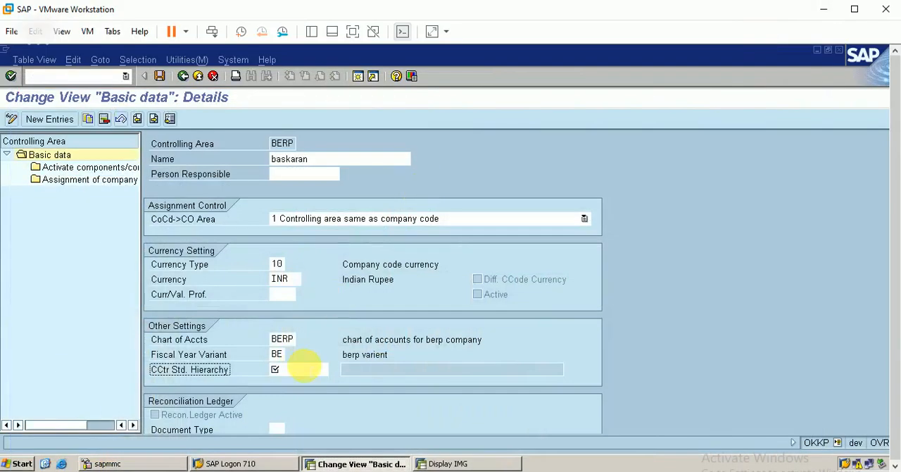
Step: Set the cost center standard hierarchy to BERP and agree to create it as a standard hierarchy
left_click(291, 369)
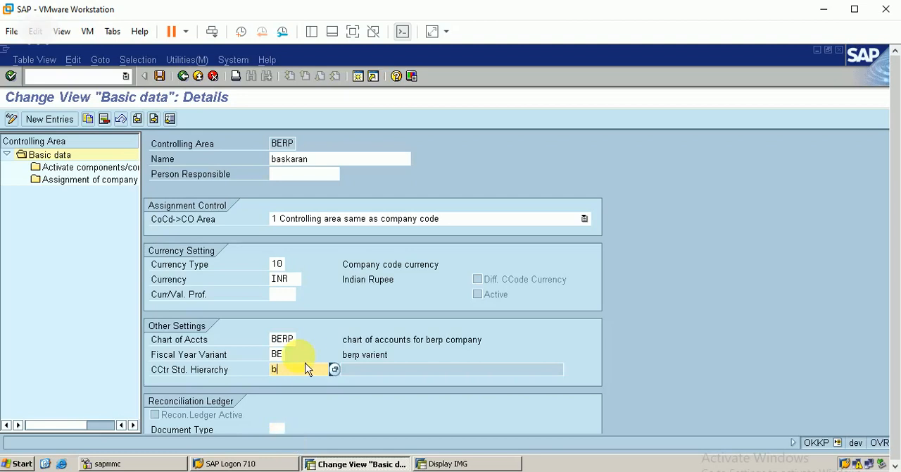
key("Return")
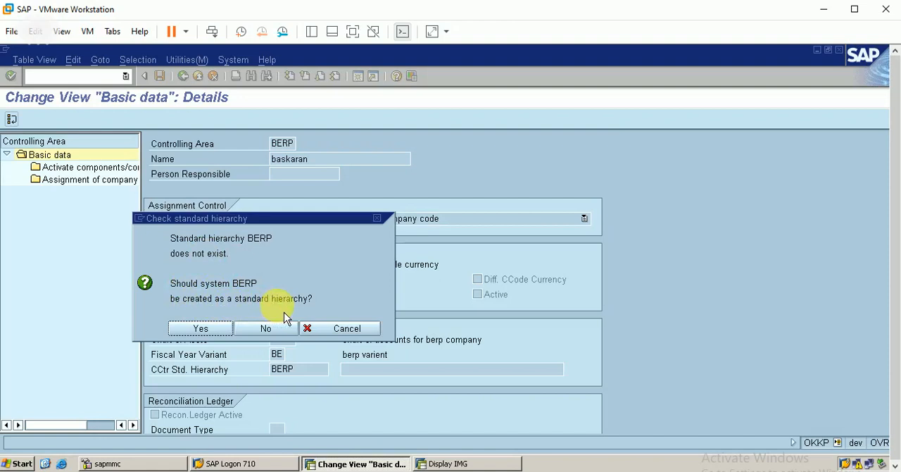
left_click(202, 329)
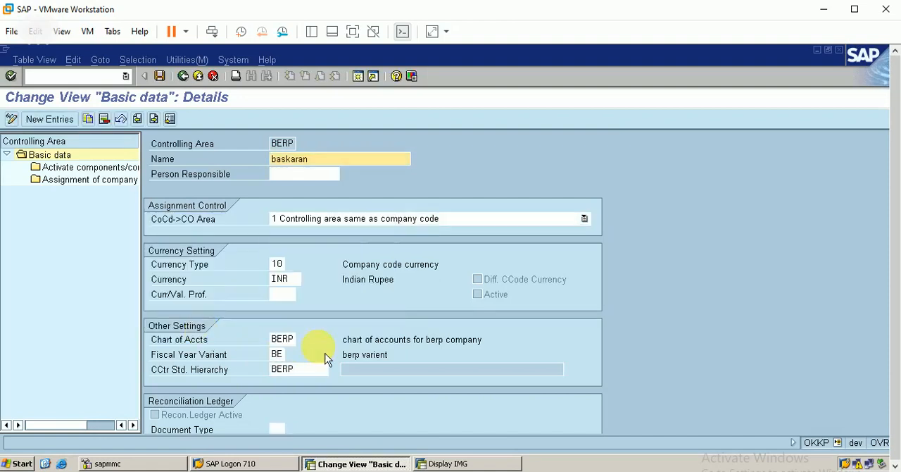
key("Return")
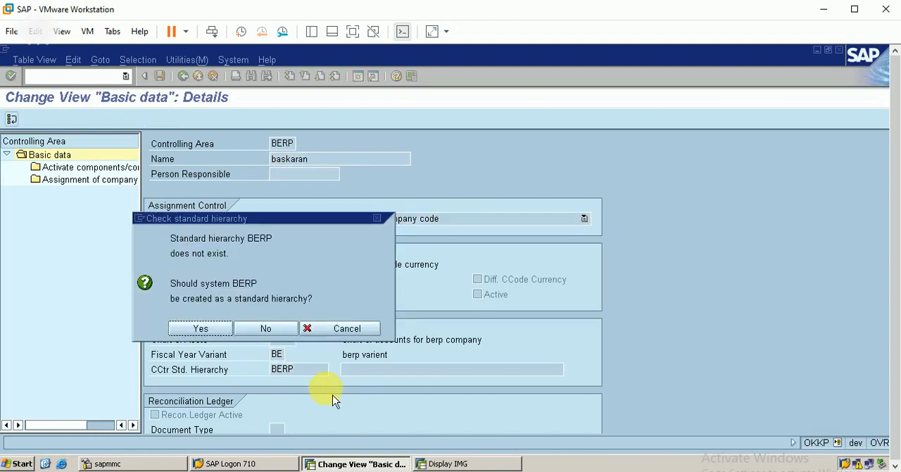
left_click(198, 329)
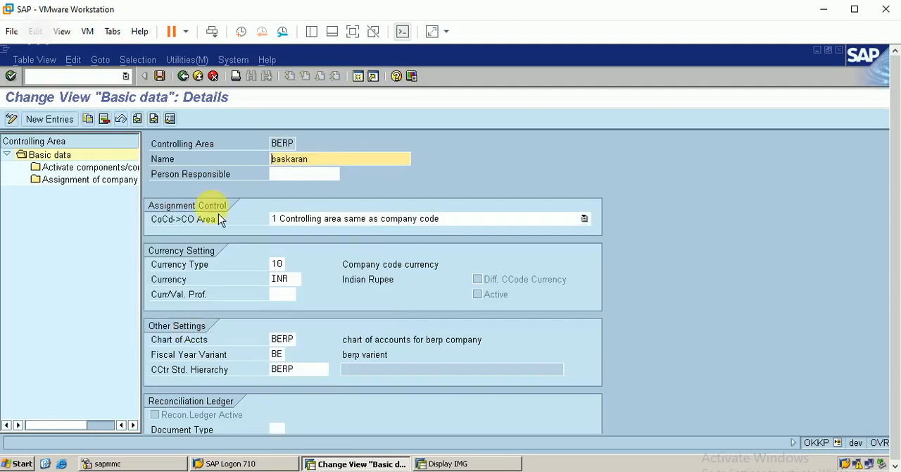
Step: Save the controlling area with the new standard hierarchy under customizing request DEVK900057 and return to the overview
left_click(160, 76)
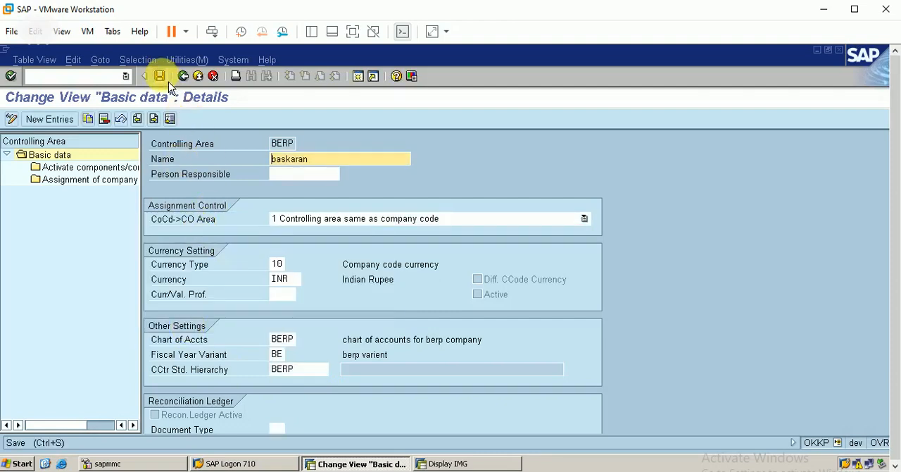
left_click(209, 335)
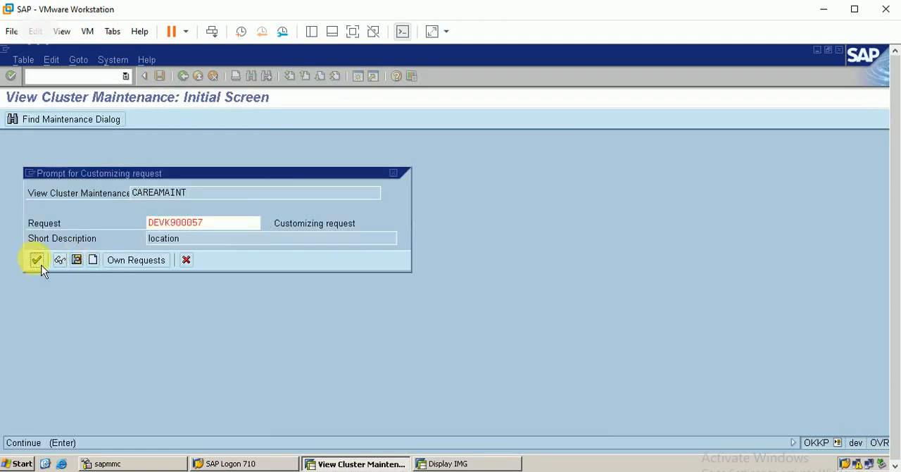
left_click(39, 264)
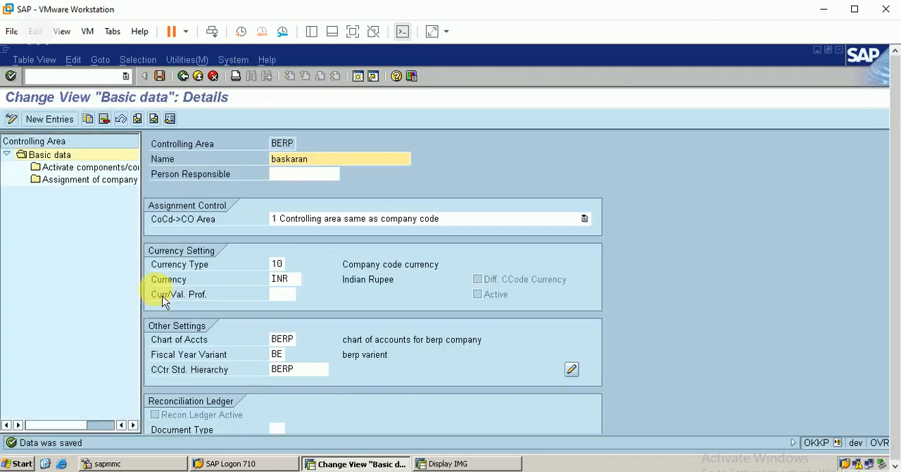
left_click(183, 76)
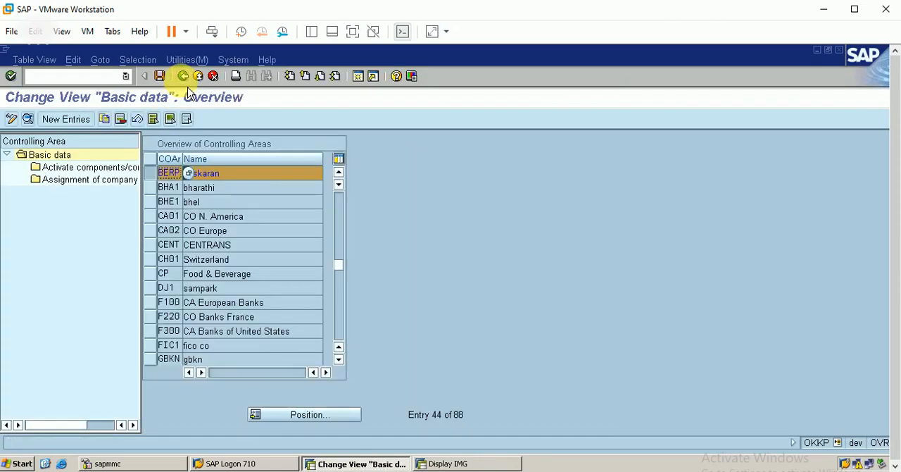
Step: Leave the controlling area maintenance and open the number ranges for controlling documents for CO area BERP
left_click(182, 76)
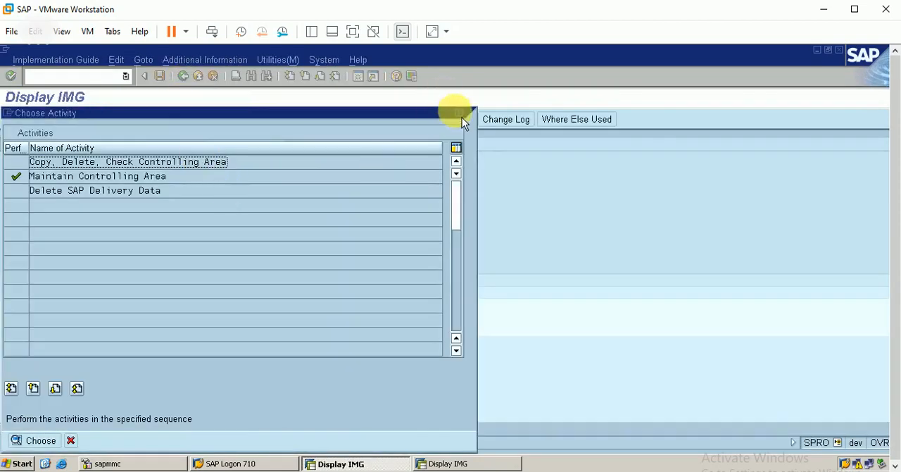
left_click(460, 114)
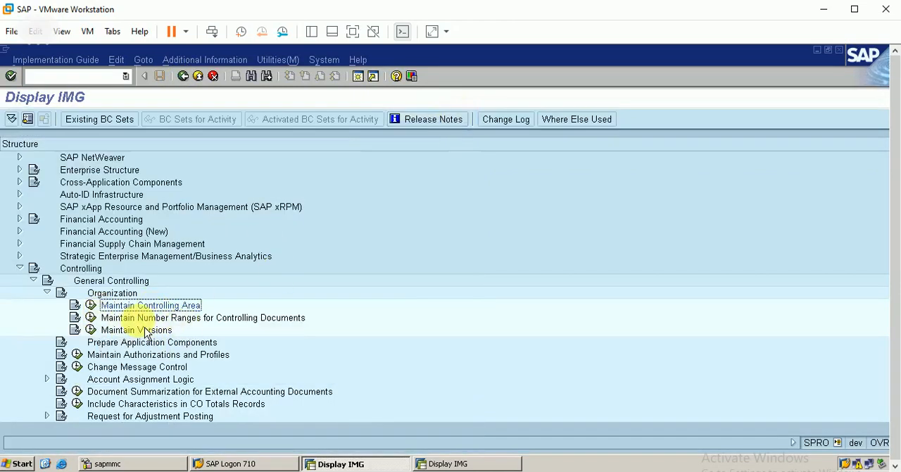
left_click(92, 317)
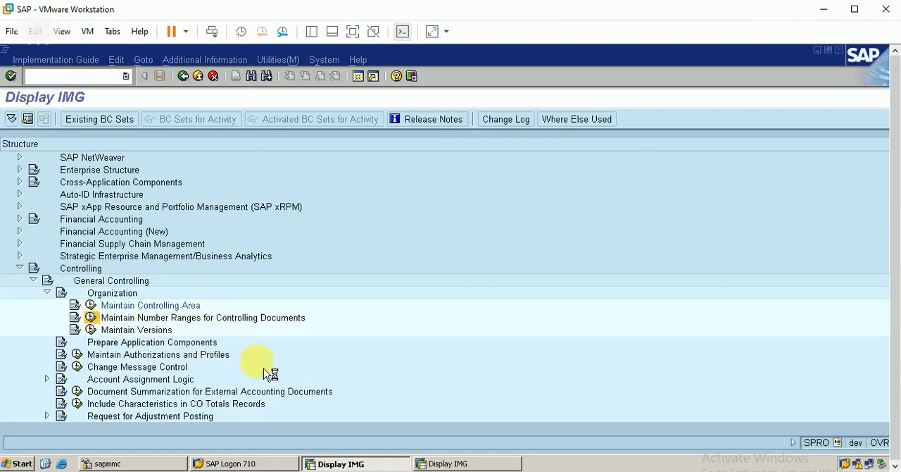
type("b")
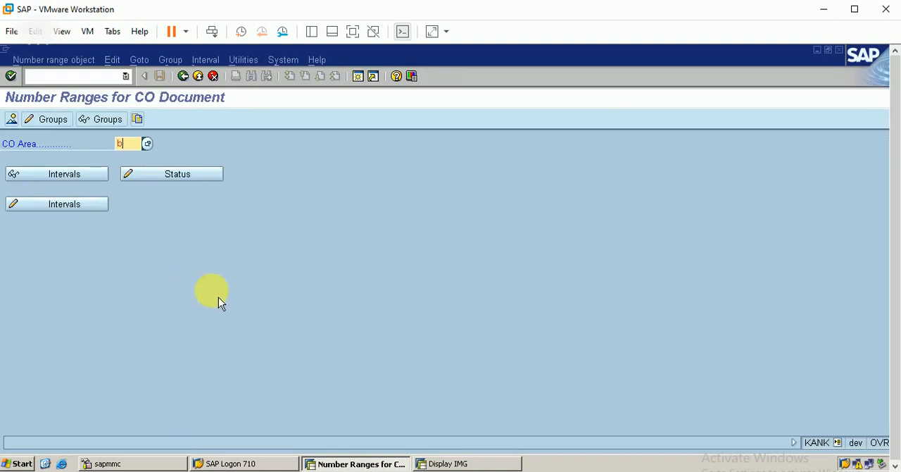
type("erp")
key("Return")
Step: Check the number range intervals of BERP and the available interval functions, and return to the number range entry screen
left_click(80, 207)
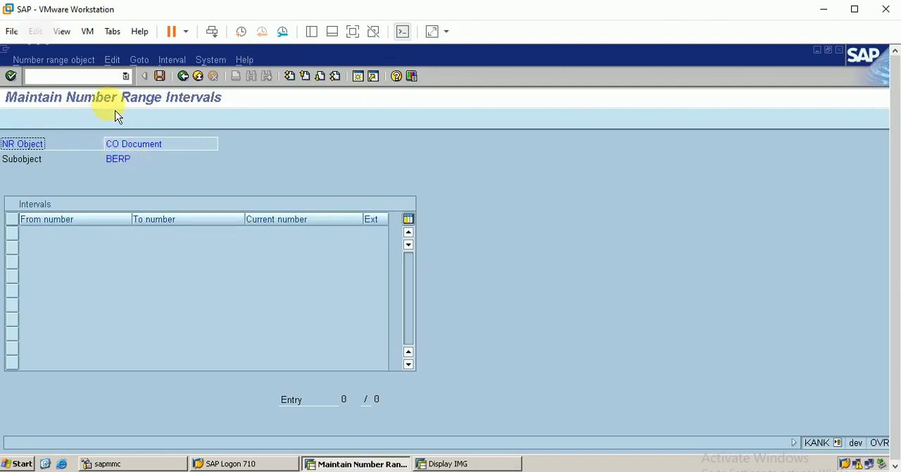
left_click(174, 60)
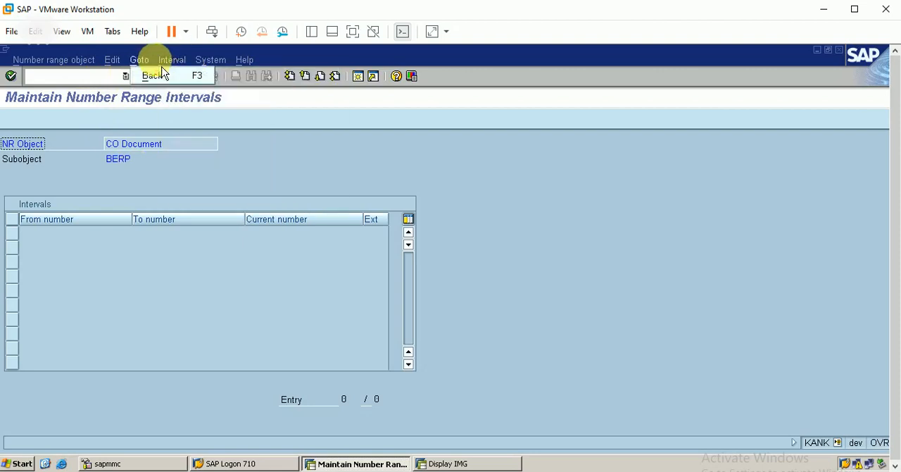
left_click(173, 64)
left_click(174, 65)
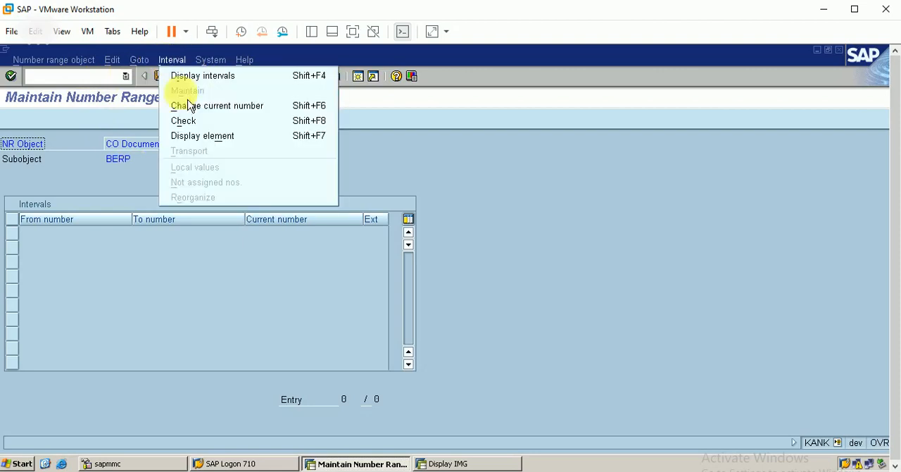
left_click(397, 174)
left_click(184, 76)
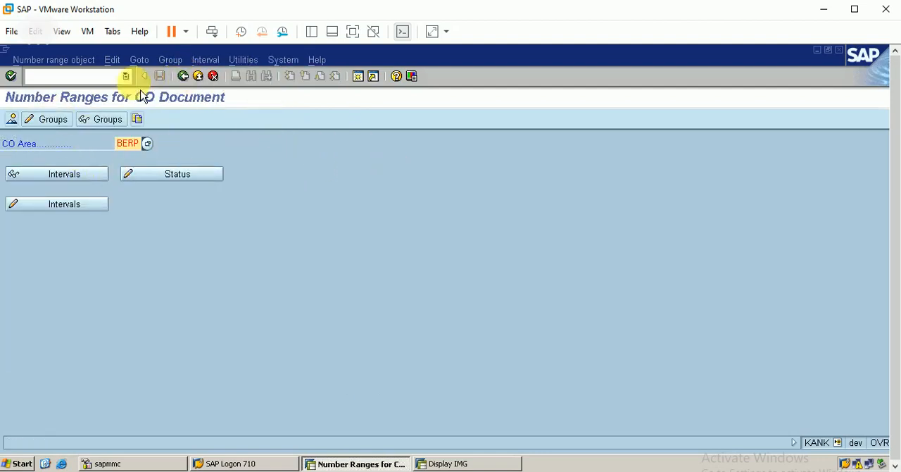
Step: Open the number range group maintenance for BERP and start a new group with the text berp
left_click(206, 60)
left_click(171, 59)
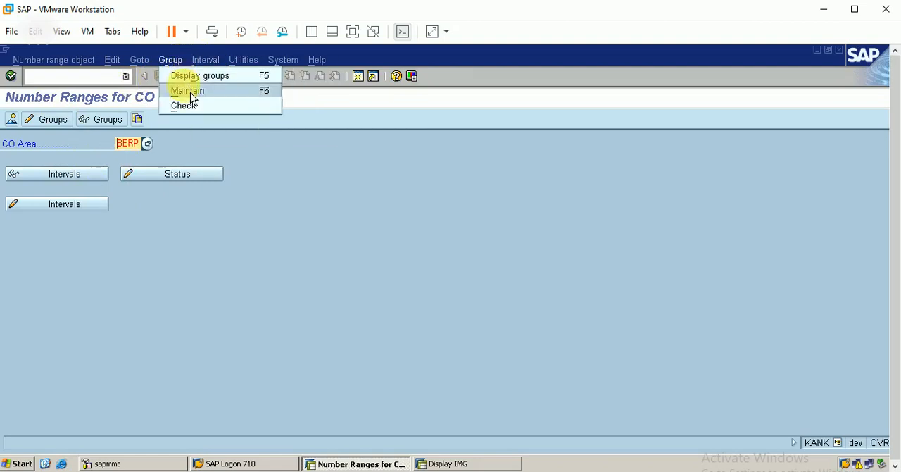
left_click(189, 91)
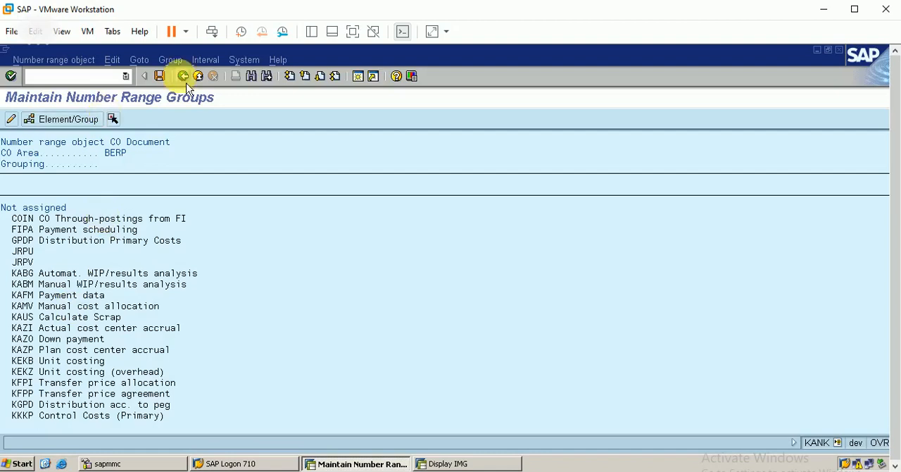
left_click(172, 61)
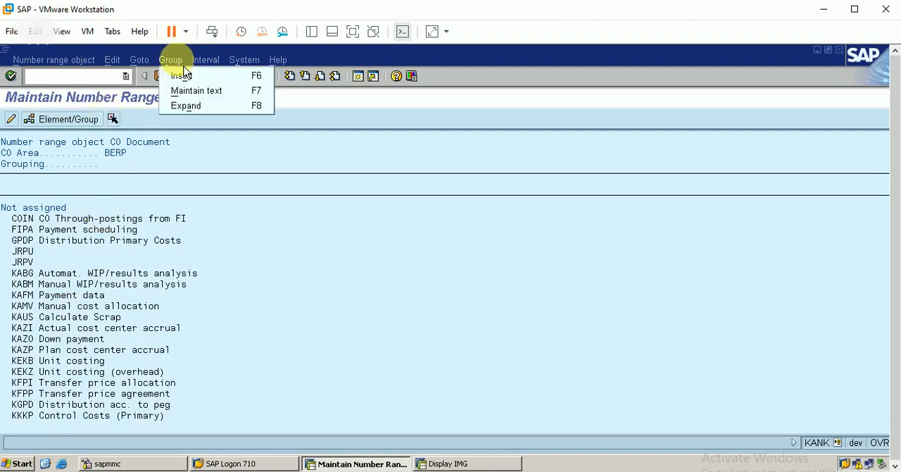
left_click(179, 74)
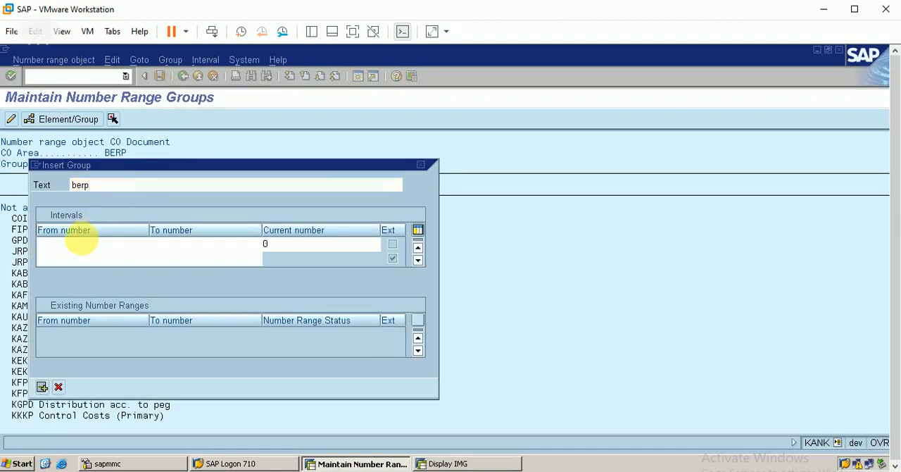
left_click(74, 245)
type("0")
left_click(138, 268)
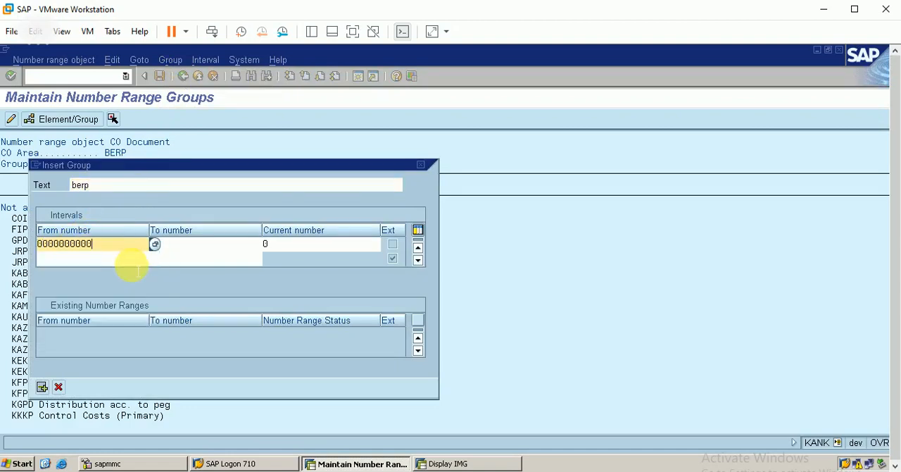
key("BackSpace")
type("1")
key("Tab")
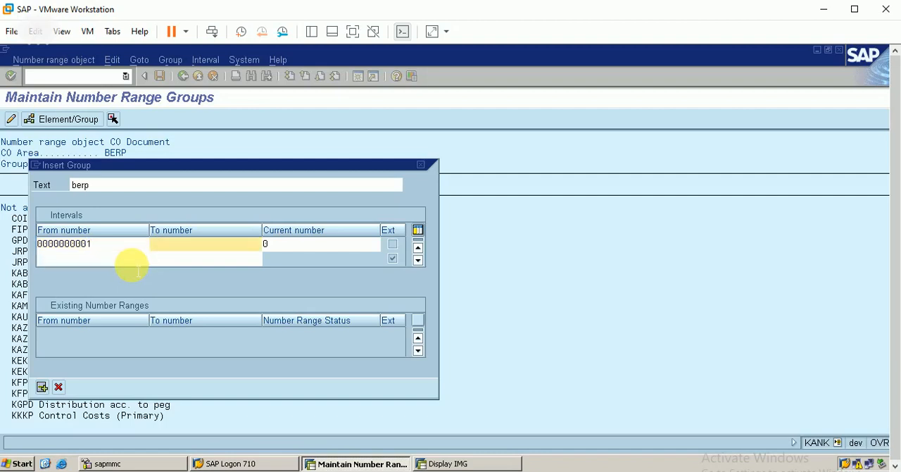
type("00000")
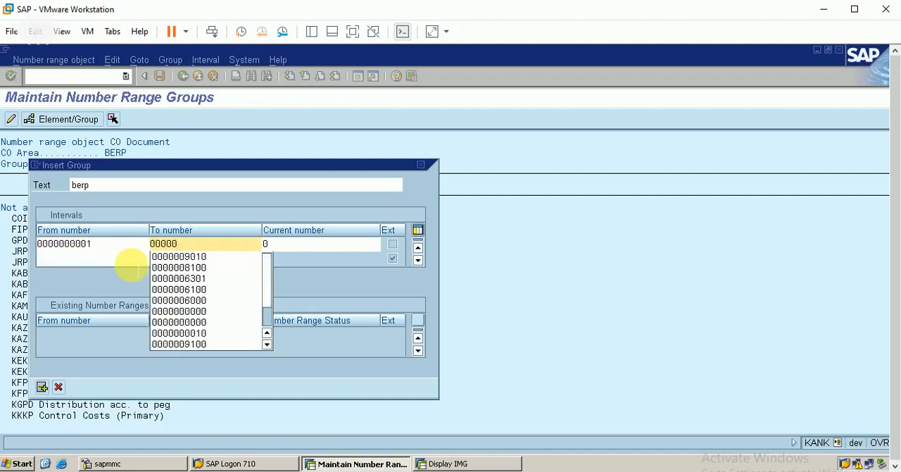
type("10000")
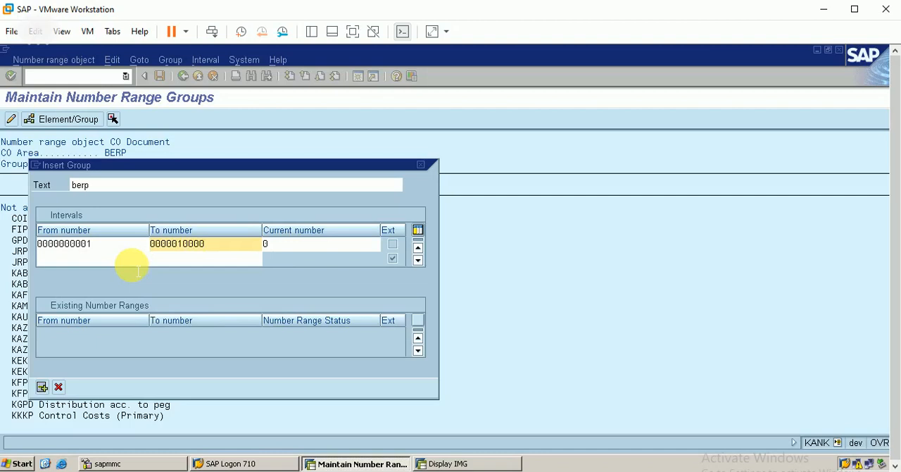
left_click(315, 243)
key("BackSpace")
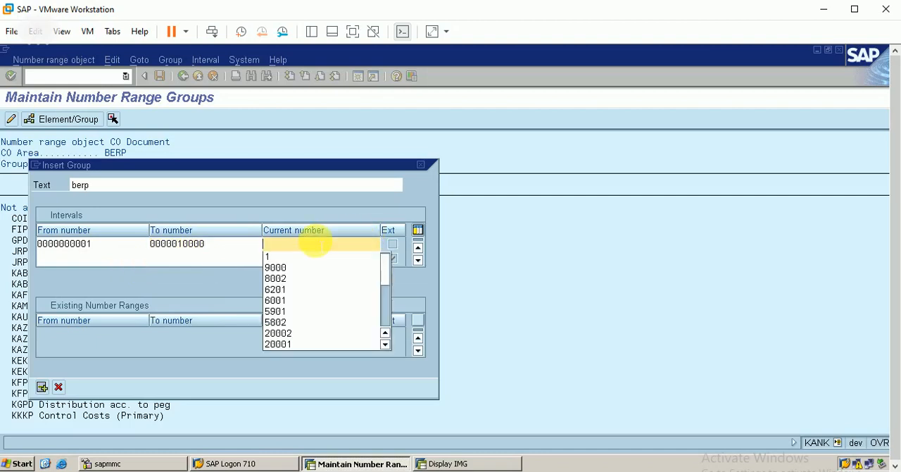
type("1")
left_click(56, 389)
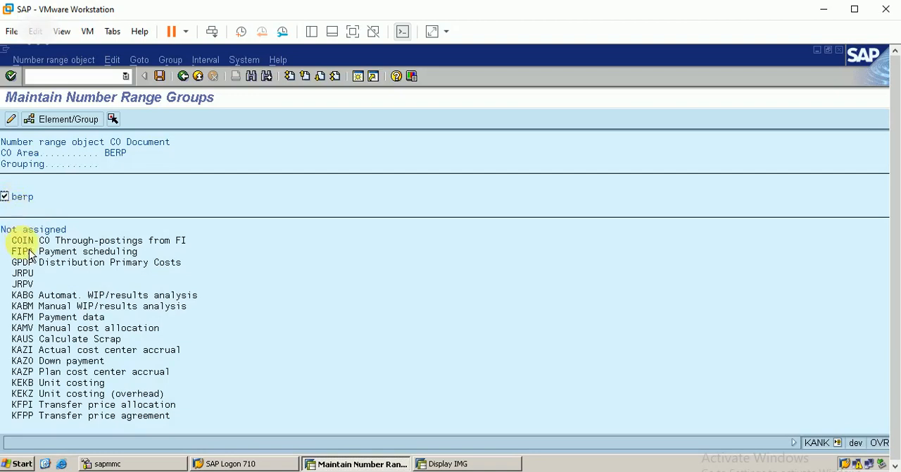
Step: Assign the element COIN CO Through-postings from FI to the berp group and save the number range groups
left_click(118, 127)
left_click(94, 127)
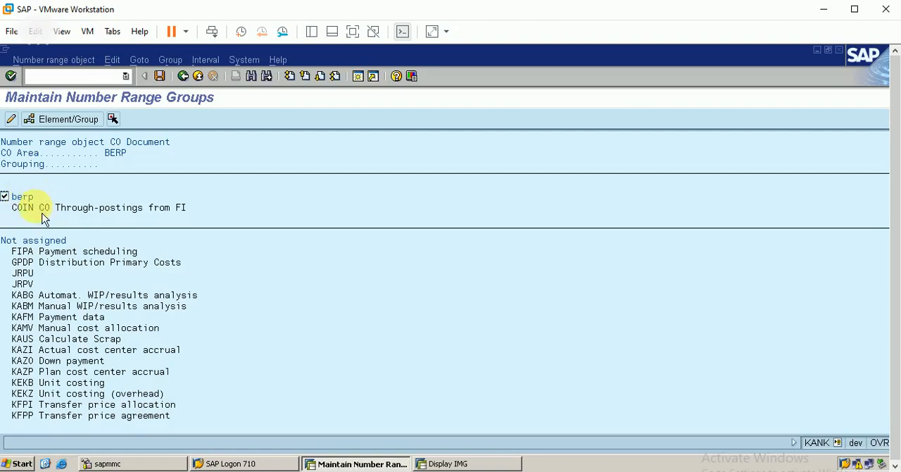
left_click(161, 78)
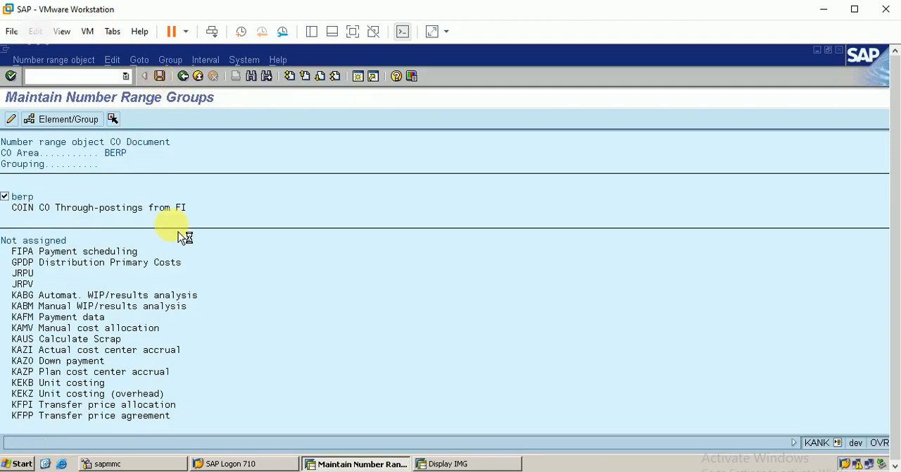
left_click(63, 431)
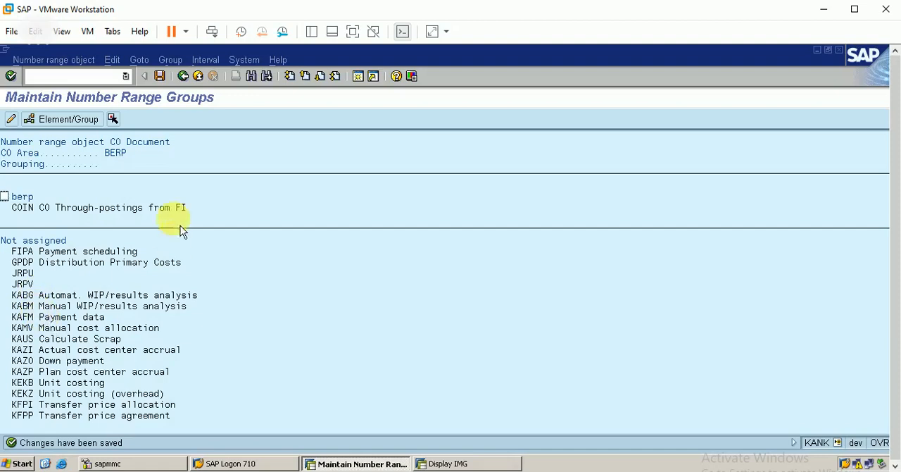
left_click(159, 76)
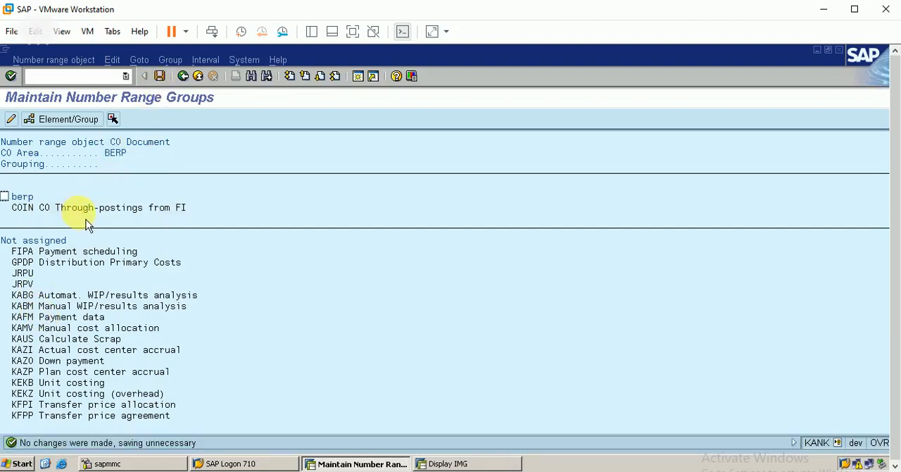
Step: Return to the IMG, open Maintain Versions and go to the fiscal year settings of version 0
left_click(183, 75)
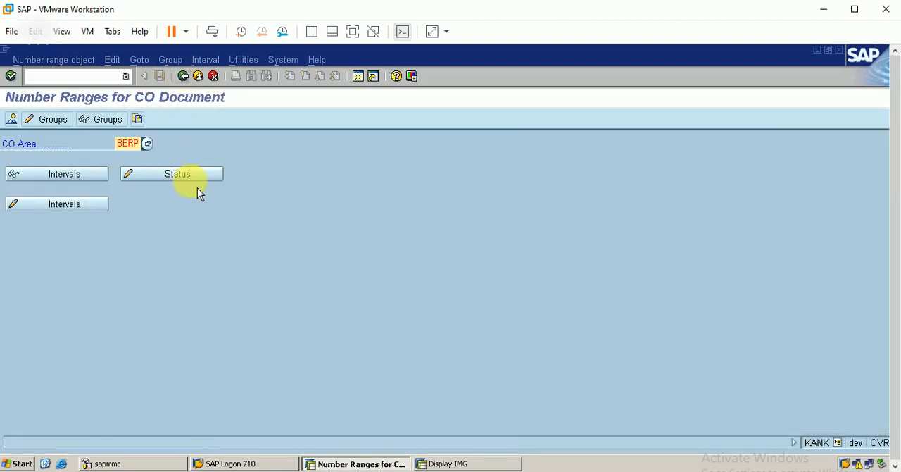
left_click(183, 75)
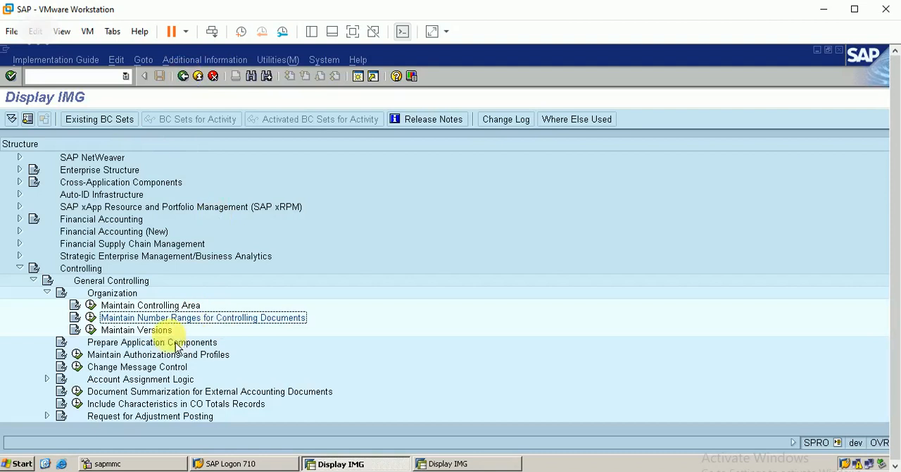
left_click(91, 330)
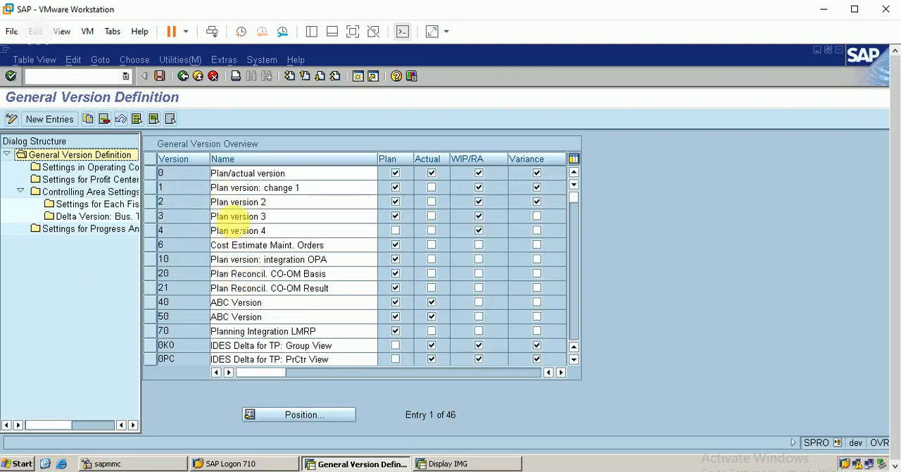
left_click(152, 175)
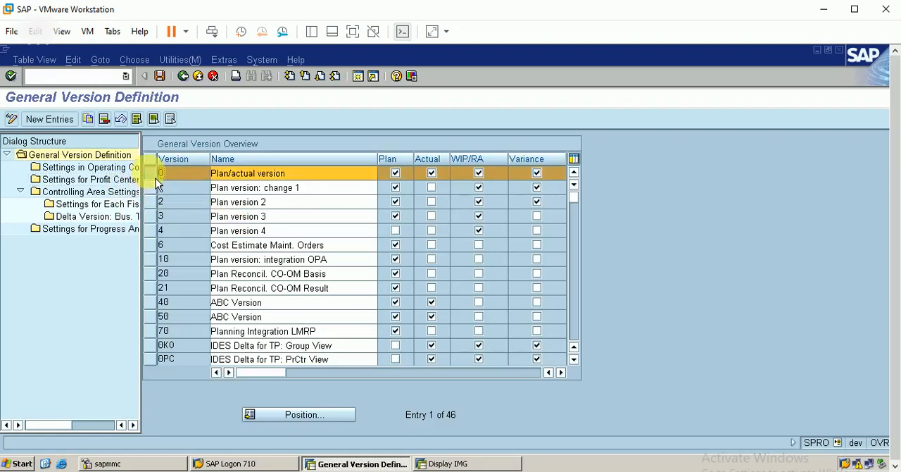
double_click(116, 204)
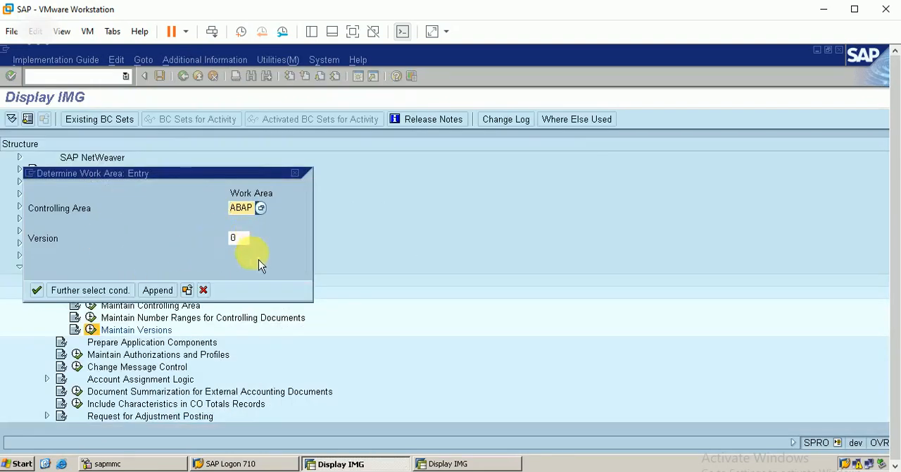
Step: Set the work area to controlling area BERP and version 0, and confirm it
left_click(234, 238)
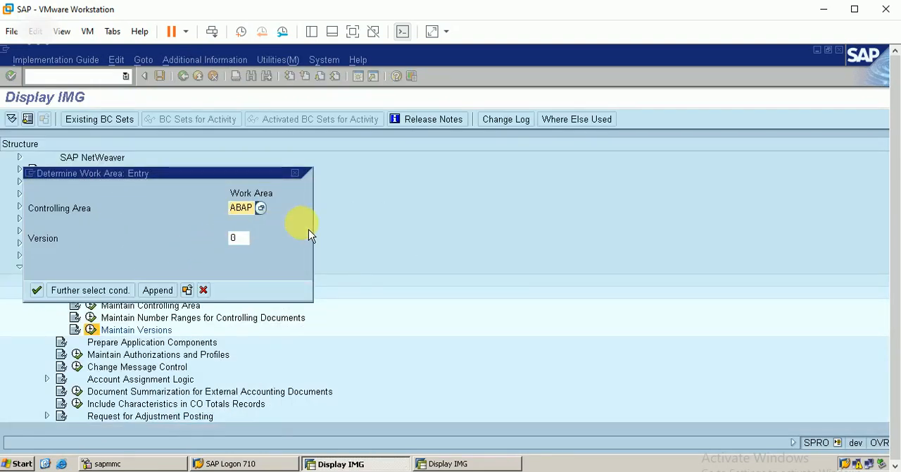
key("BackSpace")
key("BackSpace")
key("BackSpace")
key("BackSpace")
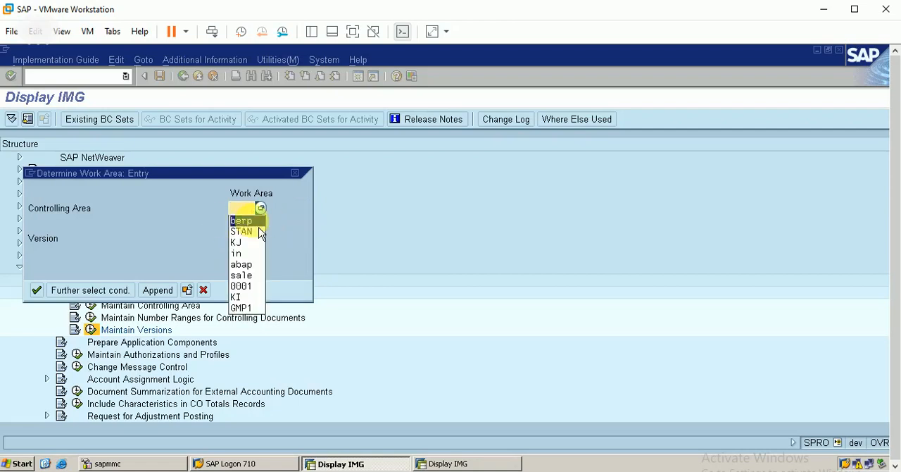
left_click(246, 220)
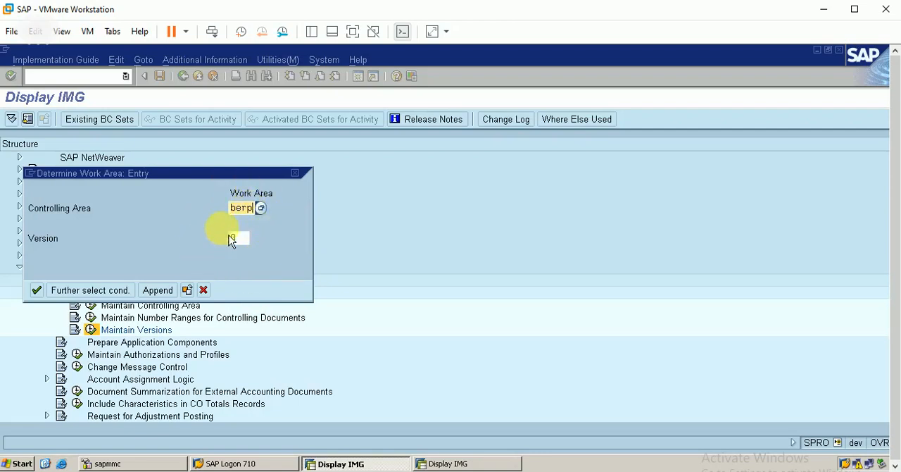
left_click(250, 244)
left_click(38, 292)
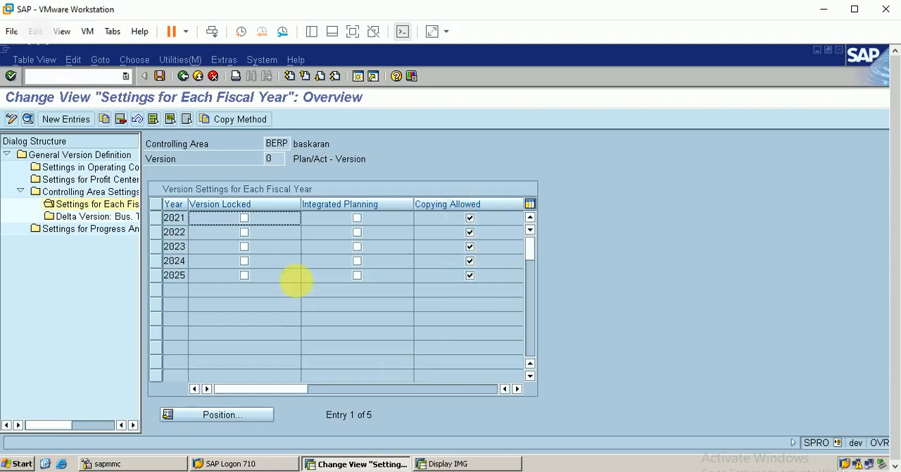
Step: Save the fiscal year settings of version 0 for BERP and return to the IMG
left_click(160, 76)
left_click(36, 260)
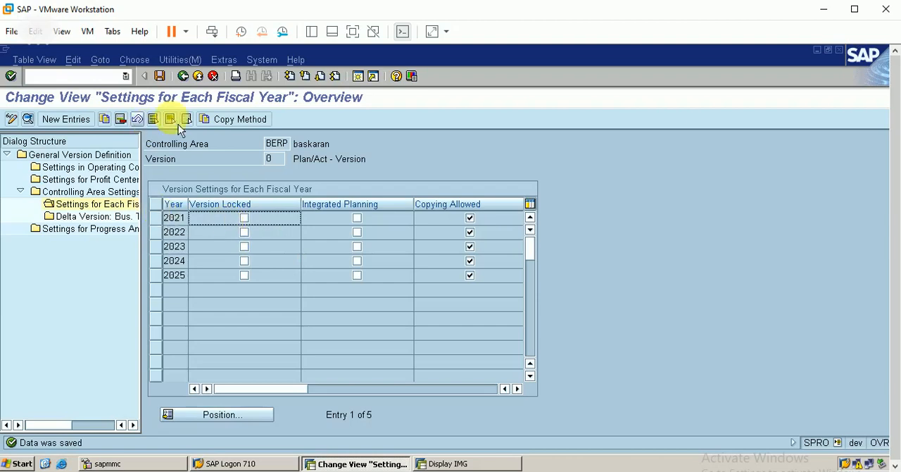
left_click(182, 76)
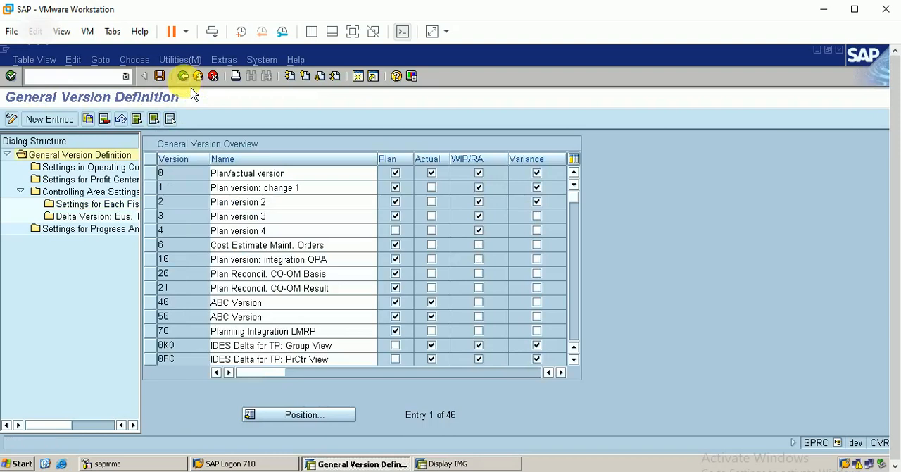
left_click(183, 76)
Step: Reopen the general version definition, select version 0 Plan/actual version and look through the list of versions
double_click(106, 331)
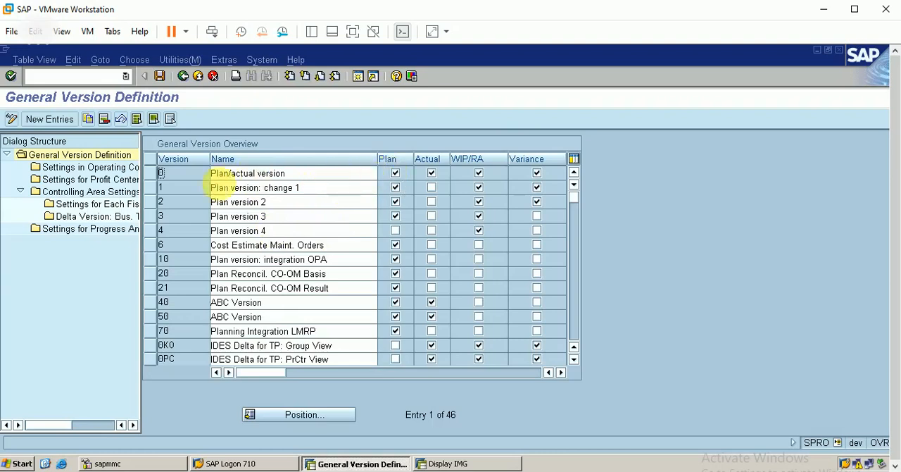
left_click(159, 176)
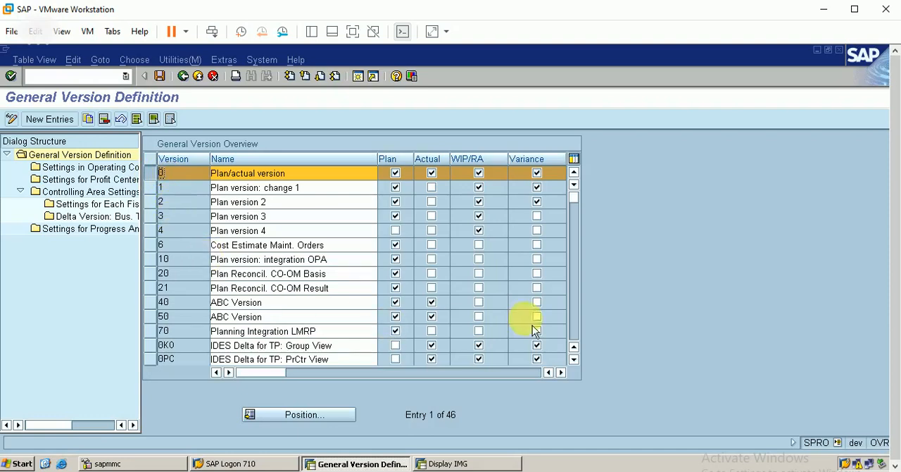
scroll(584, 366, "down", 9)
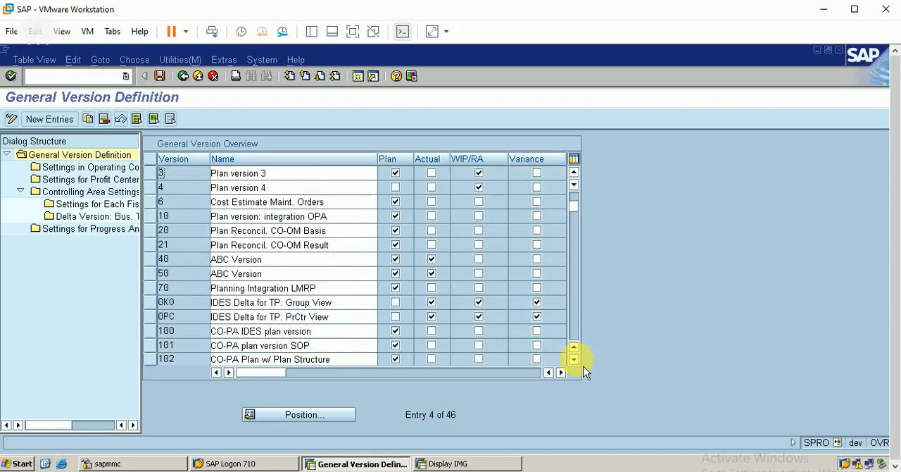
Step: Look through the rest of the general version list and return to the IMG
scroll(584, 366, "down", 6)
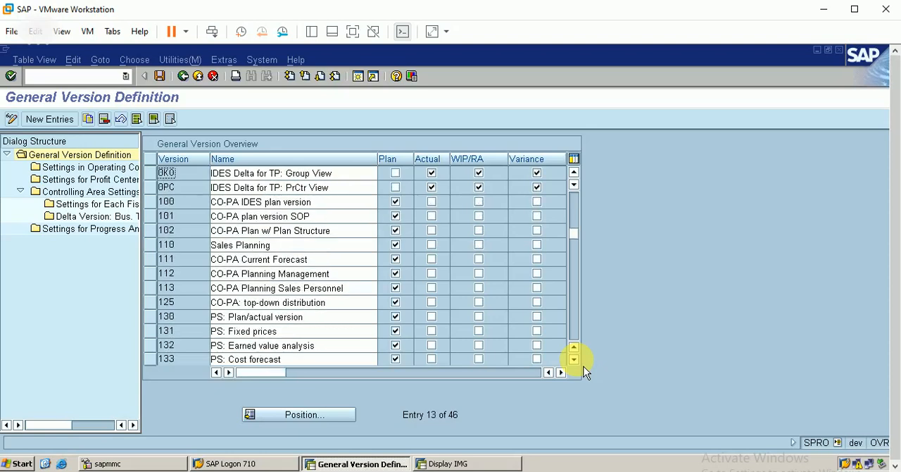
scroll(584, 366, "down", 4)
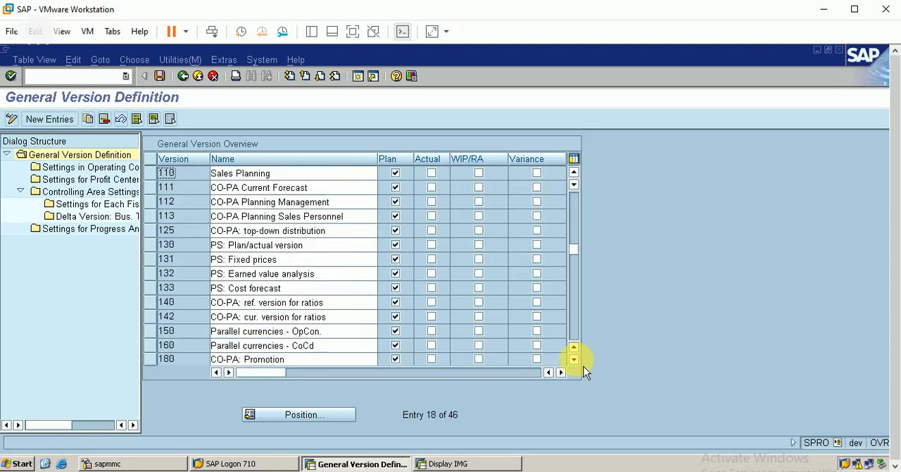
left_click(577, 202)
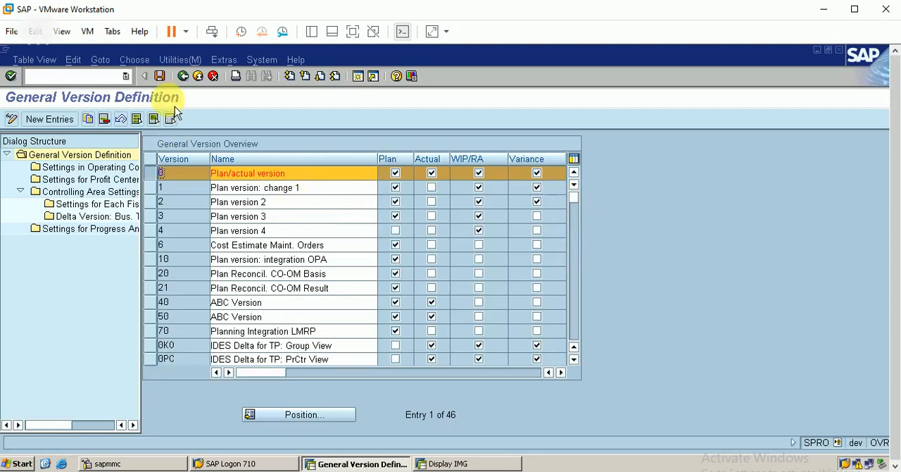
left_click(185, 77)
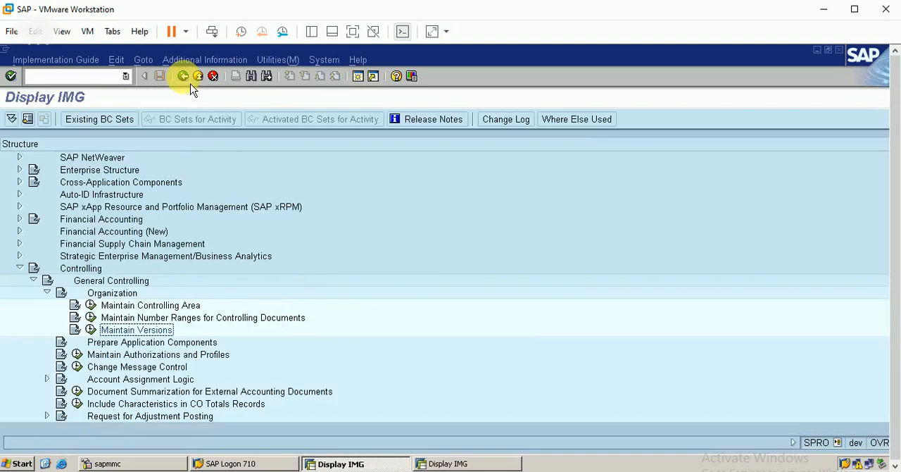
Step: Expand Cost Center Accounting > Master Data > Cost Centers in the IMG, consulting the cost center slide in PowerPoint on the way
left_click(46, 291)
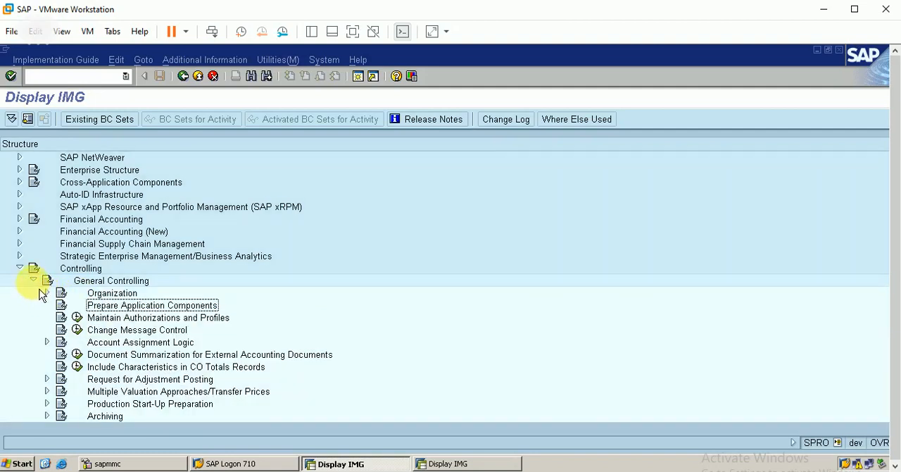
left_click(34, 280)
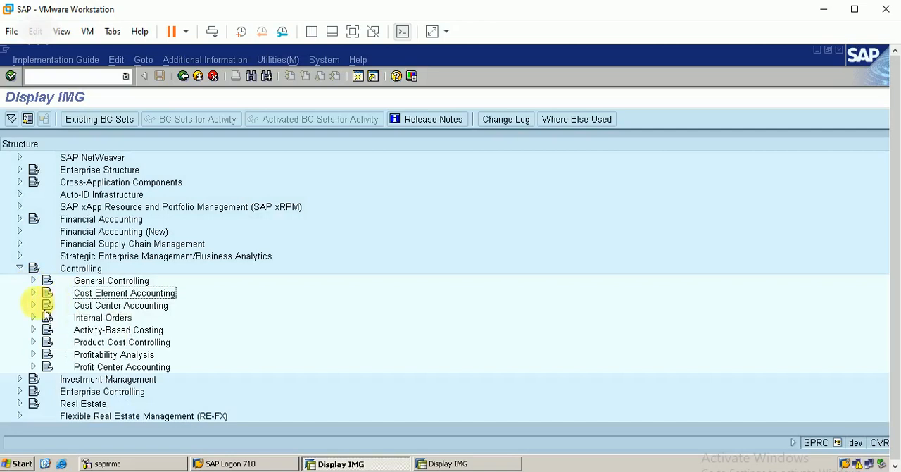
left_click(33, 304)
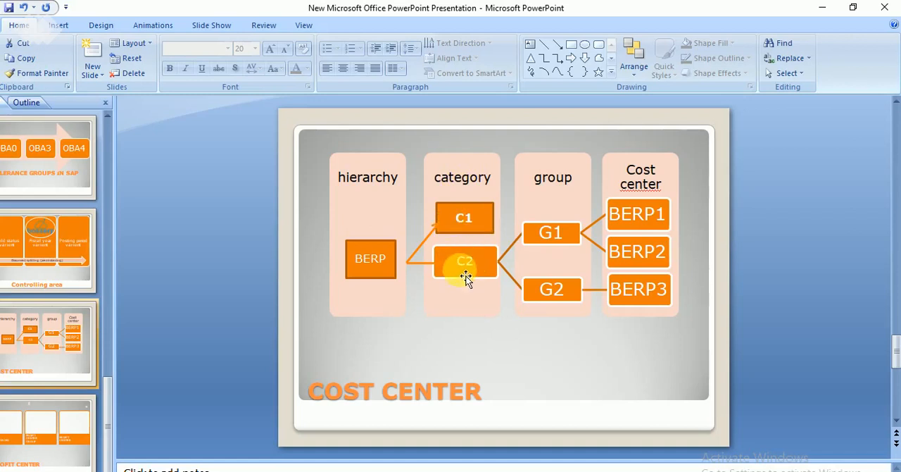
left_click(822, 7)
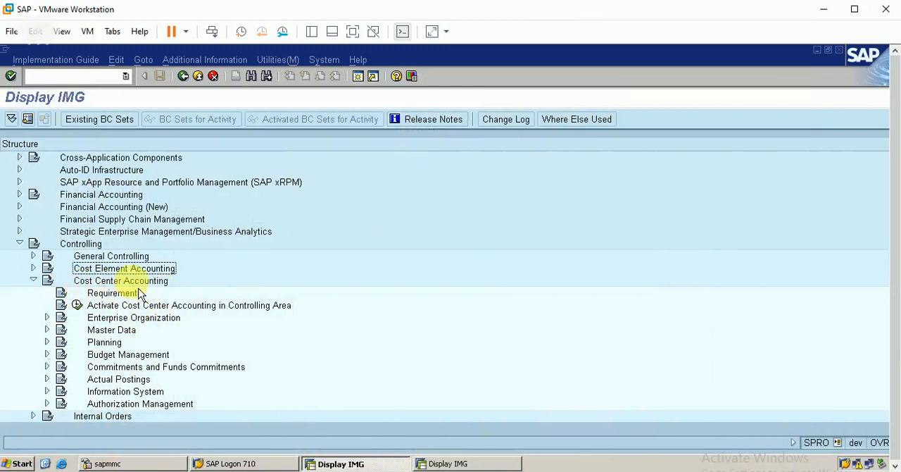
left_click(109, 312)
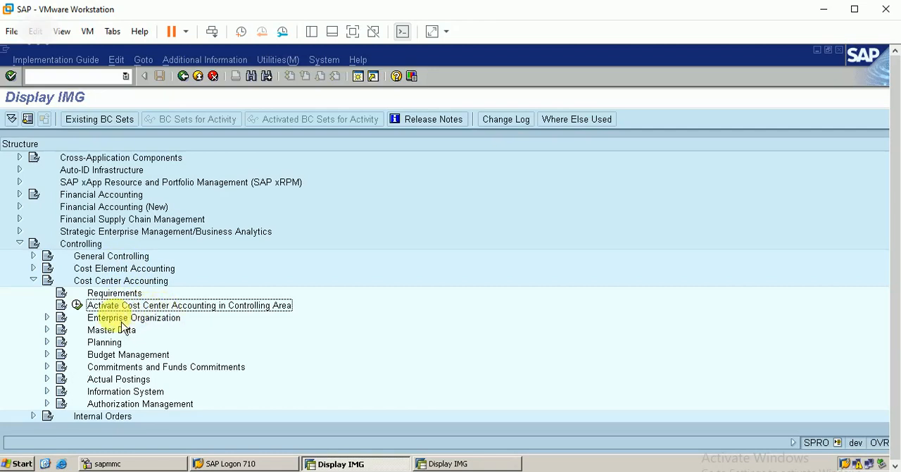
left_click(50, 332)
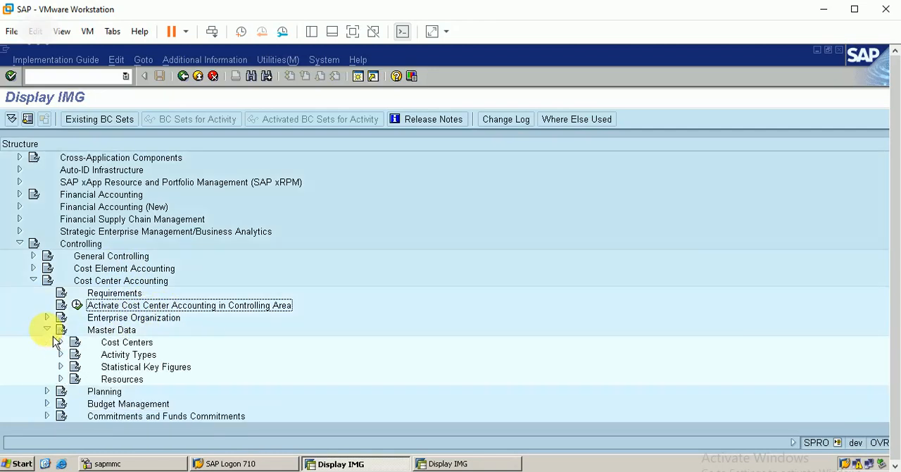
left_click(61, 342)
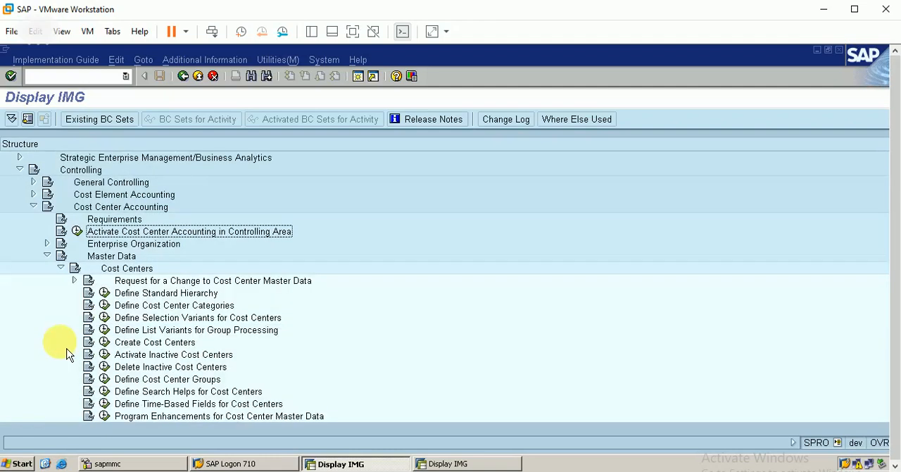
Step: Describe the BERP standard hierarchy group as "standard hierechy for berp", save it and return to the IMG
left_click(150, 294)
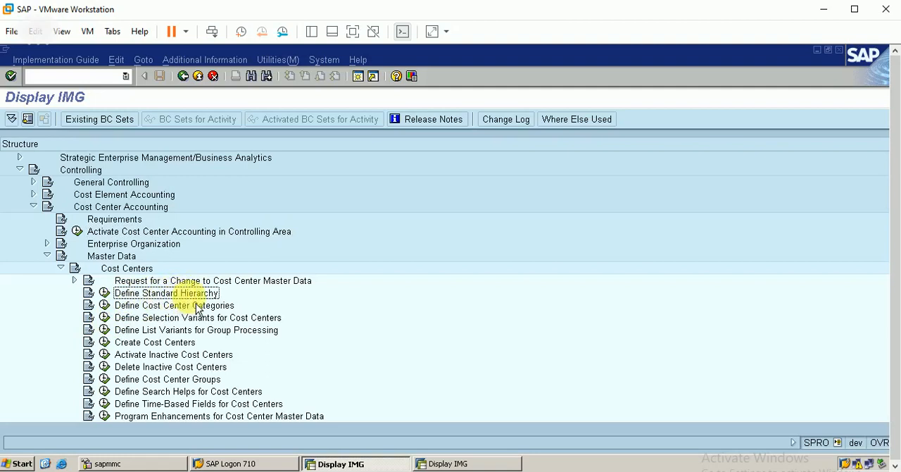
left_click(106, 294)
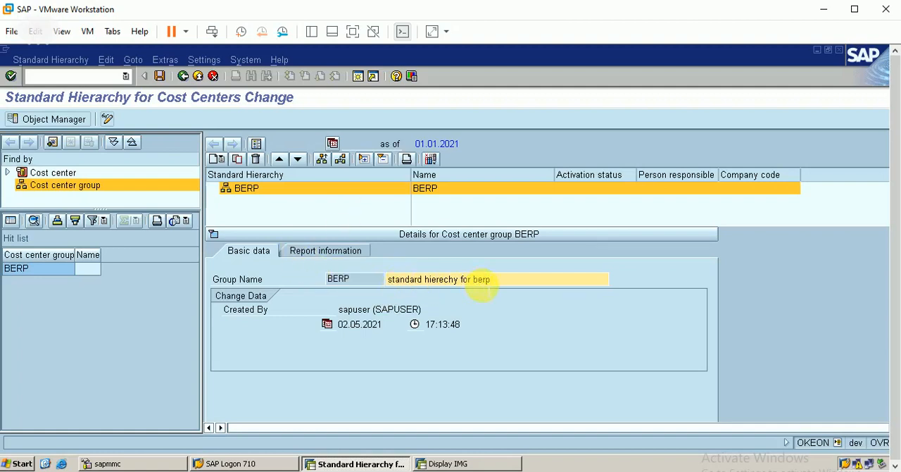
left_click(159, 76)
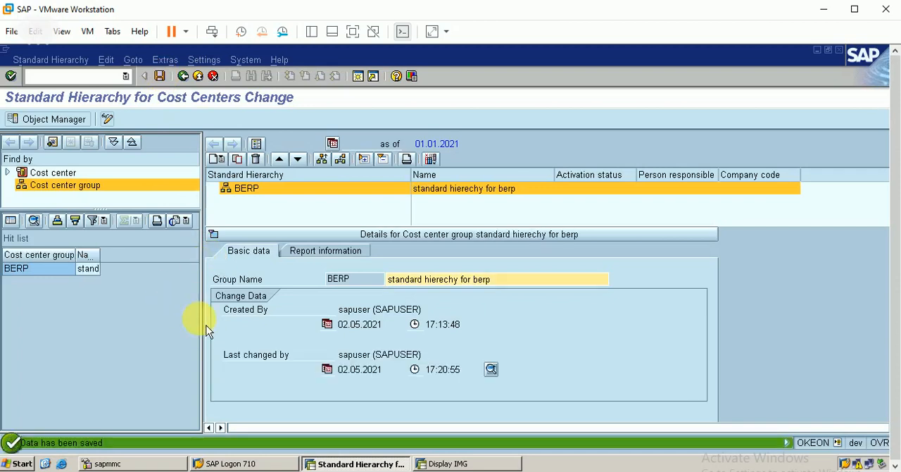
left_click(182, 76)
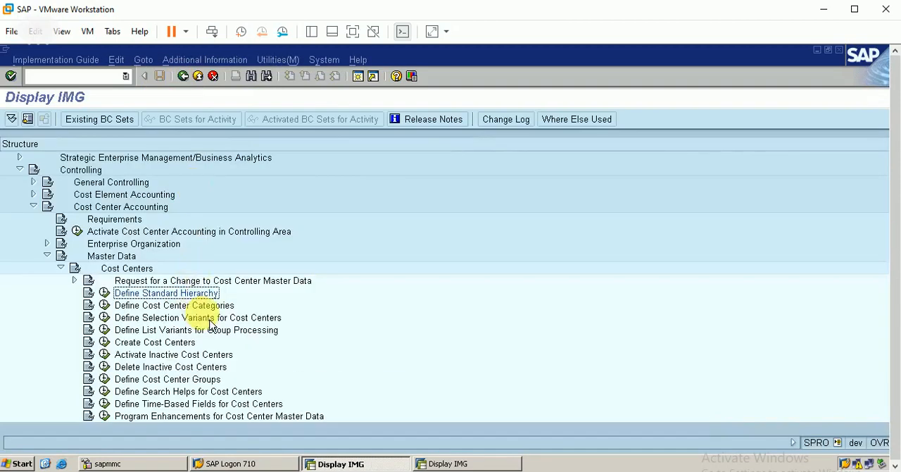
Step: Open Define Cost Center Categories and copy category 1 Production with the new category key @
left_click(106, 307)
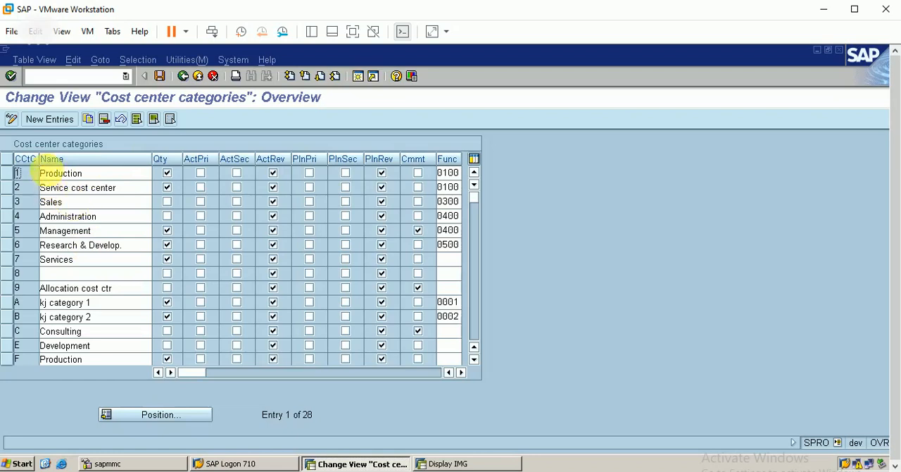
left_click(16, 178)
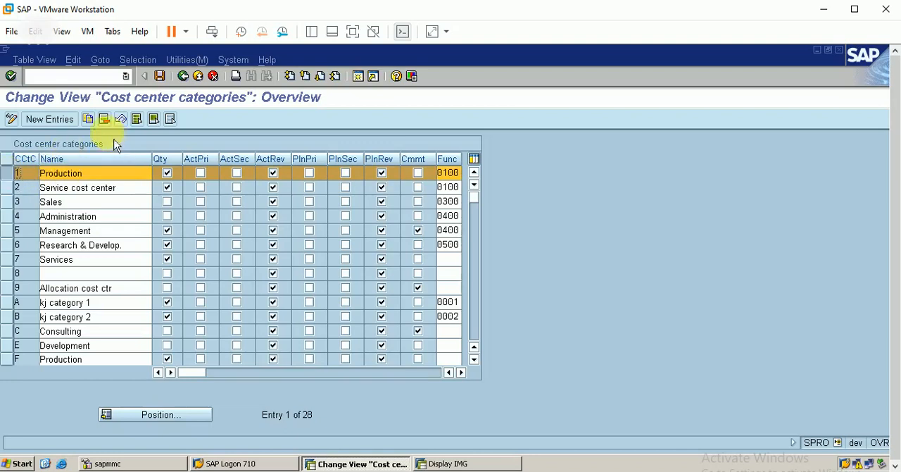
left_click(97, 126)
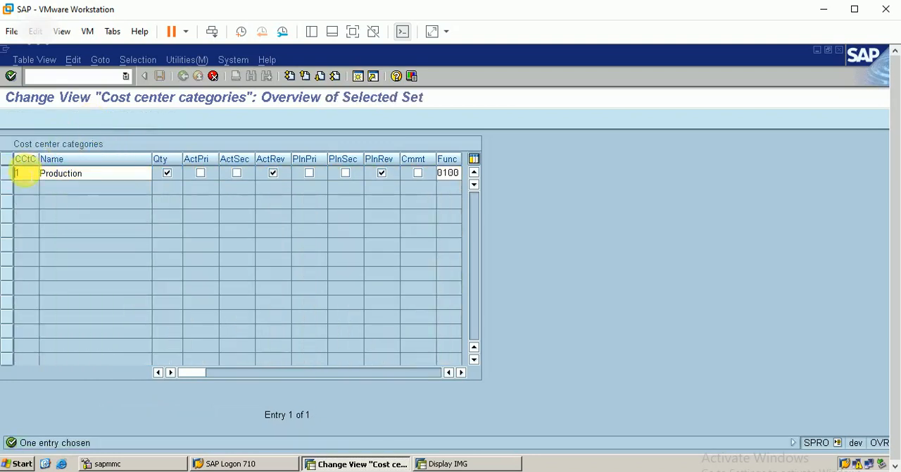
key("BackSpace")
type("c")
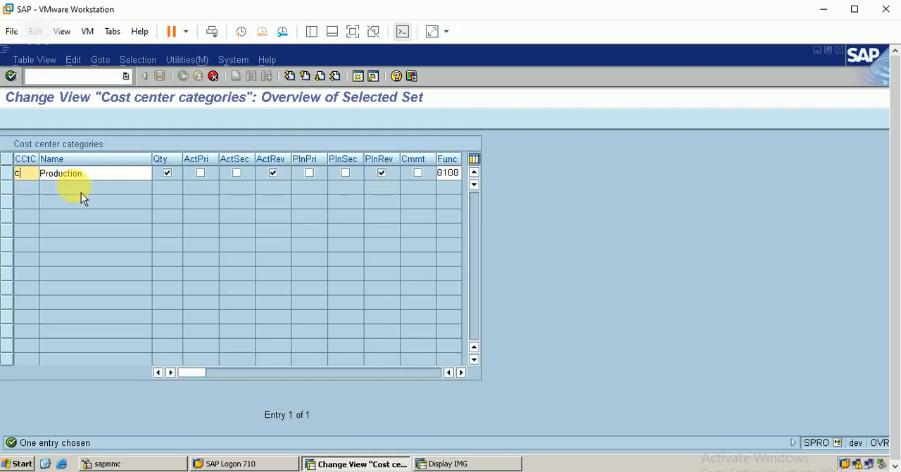
key("BackSpace")
type("@")
Step: Switch to PowerPoint, relabel category C1 as @ on the cost center slide and return to SAP
left_click(243, 471)
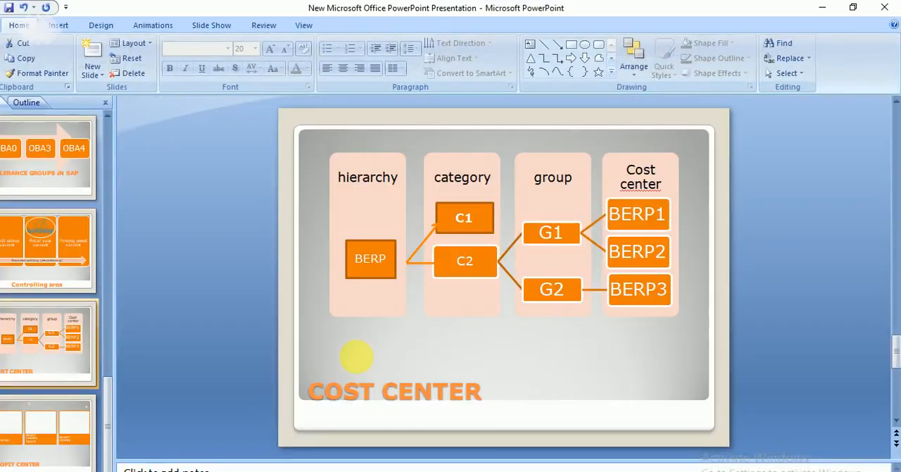
left_click(475, 219)
key("BackSpace")
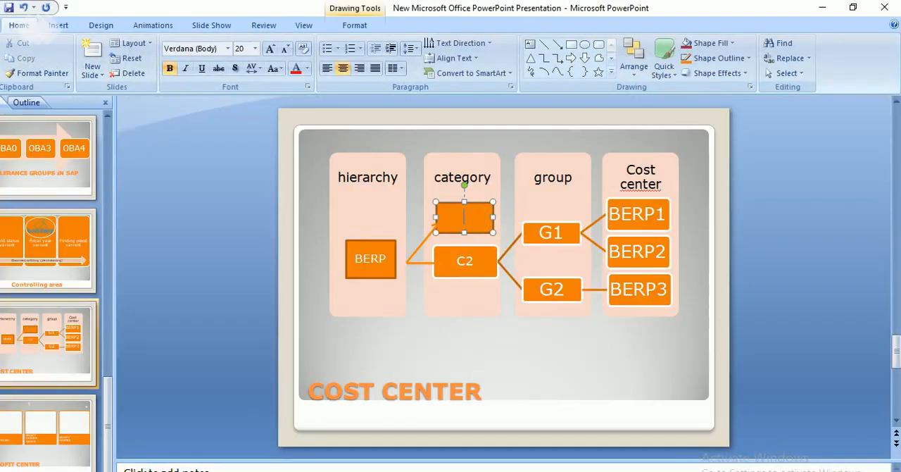
type("@")
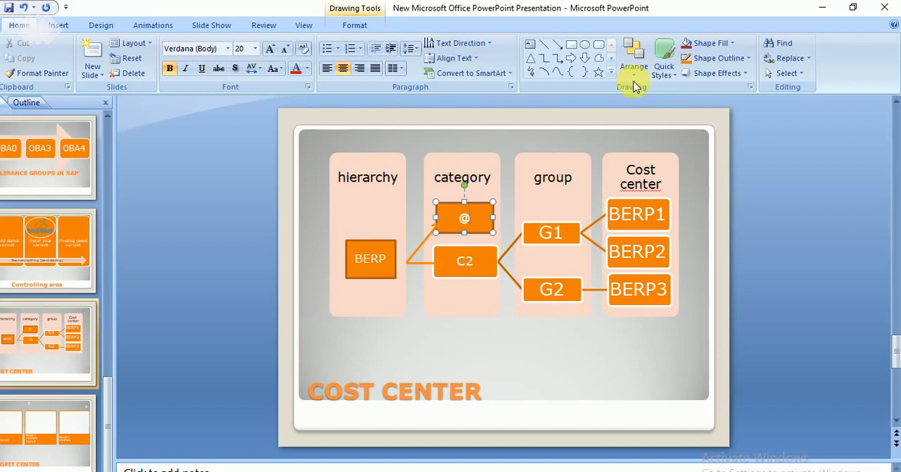
left_click(822, 8)
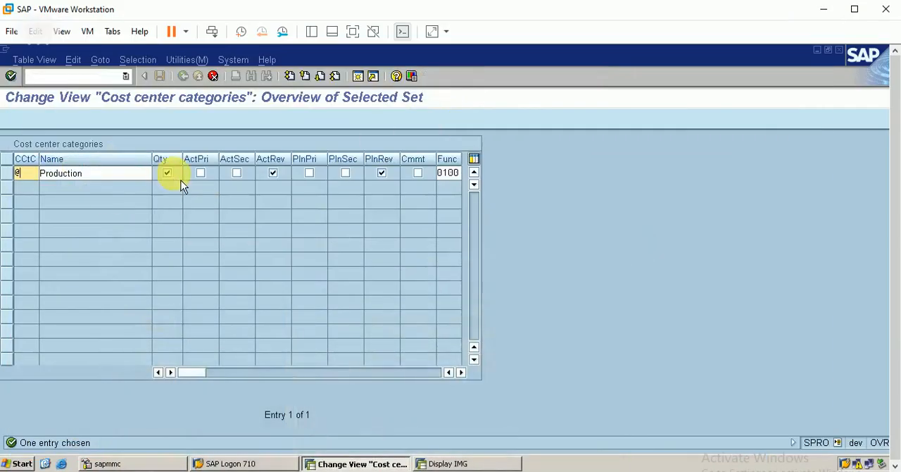
Step: Clear the functional area of the copied Production category @
left_click(462, 372)
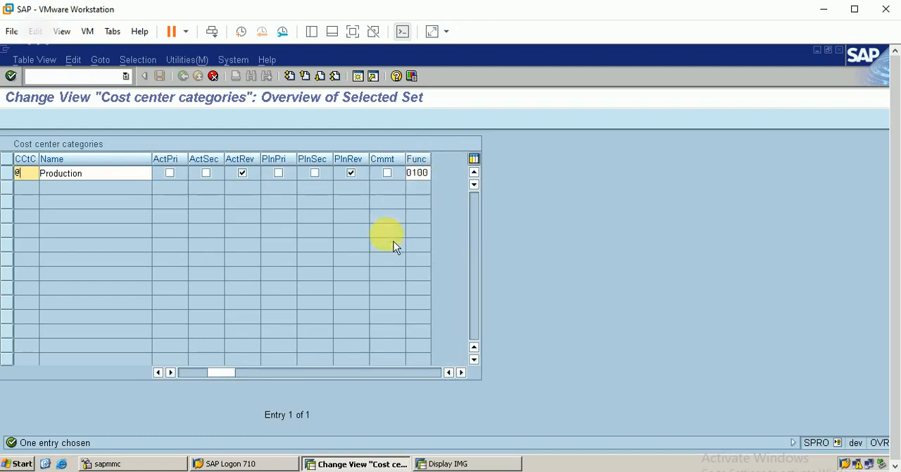
left_click(421, 173)
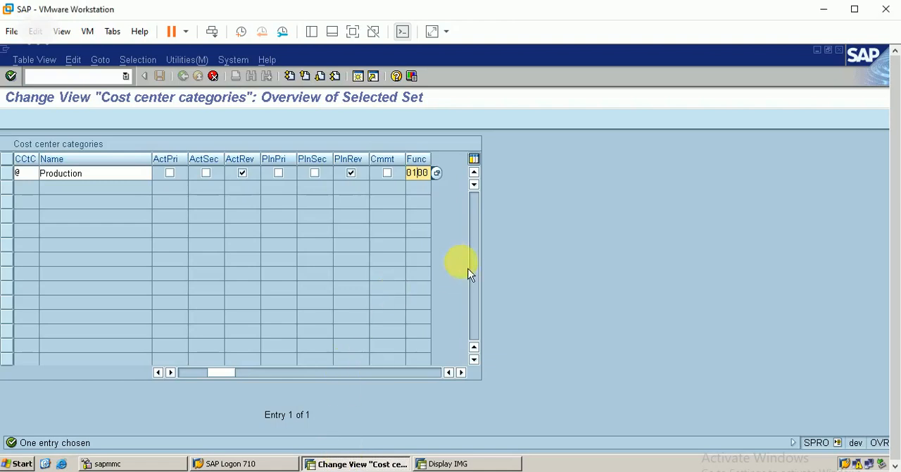
key("Right")
key("Right")
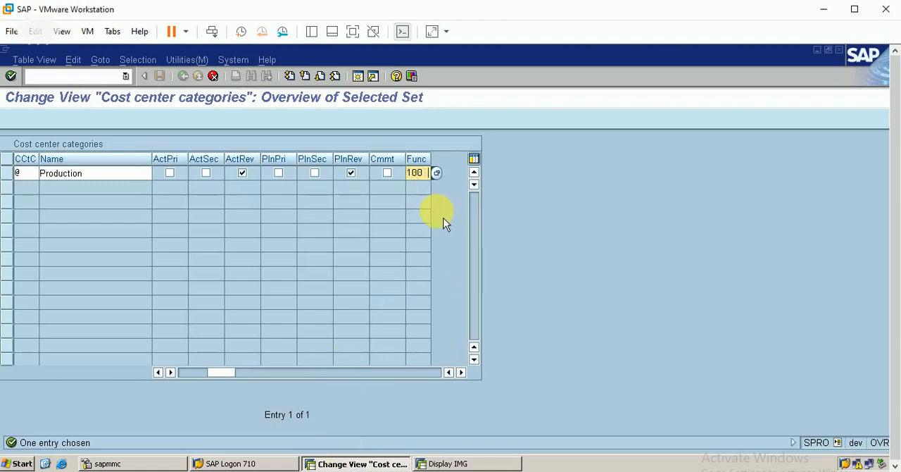
key("BackSpace")
key("BackSpace")
key("BackSpace")
key("BackSpace")
left_click(158, 372)
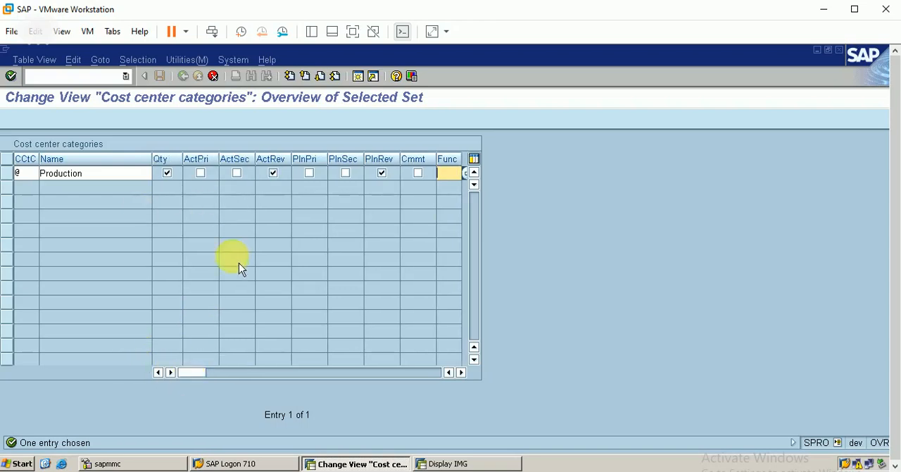
Step: Confirm the copied category @ and save it under customizing request DEVK900057
key("Return")
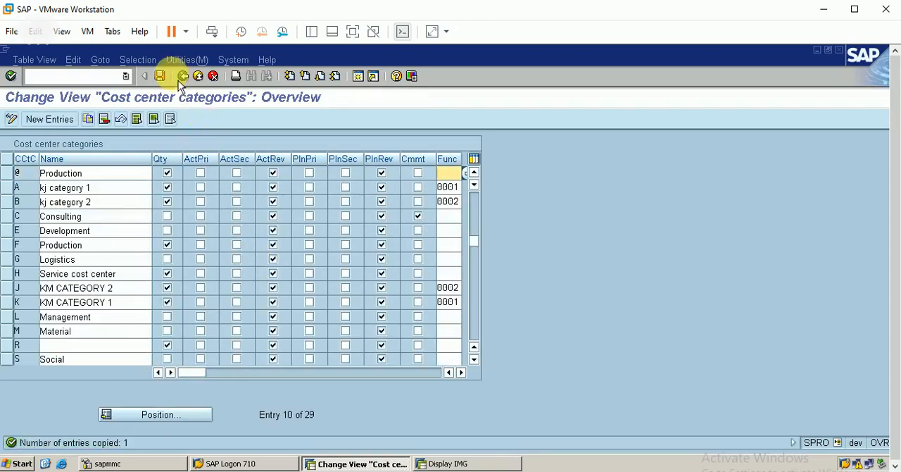
left_click(160, 76)
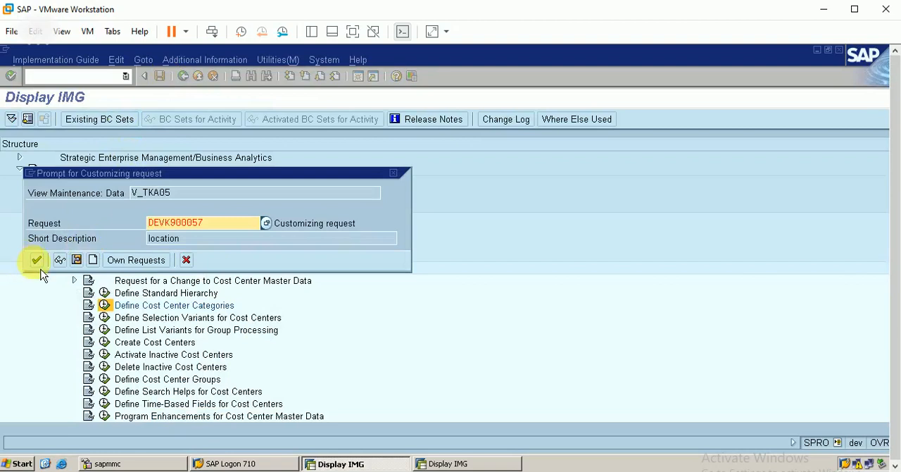
left_click(36, 260)
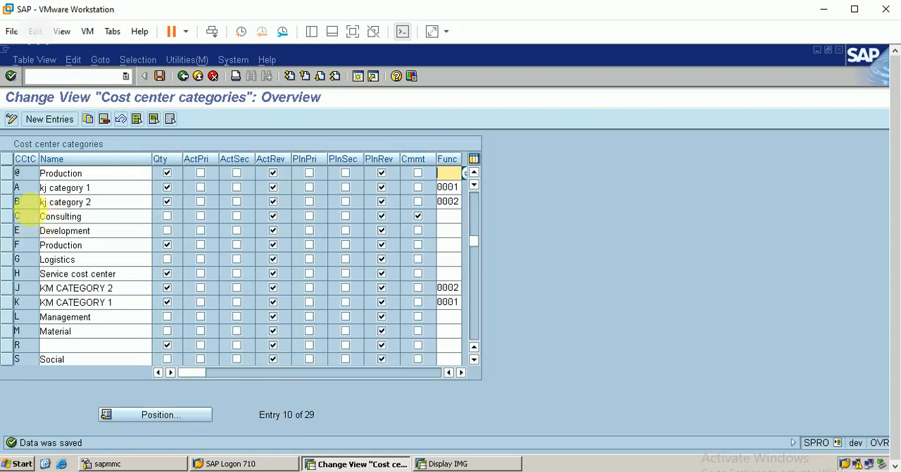
Step: Copy cost center category G Logistics as category $ and confirm the copy
left_click(8, 260)
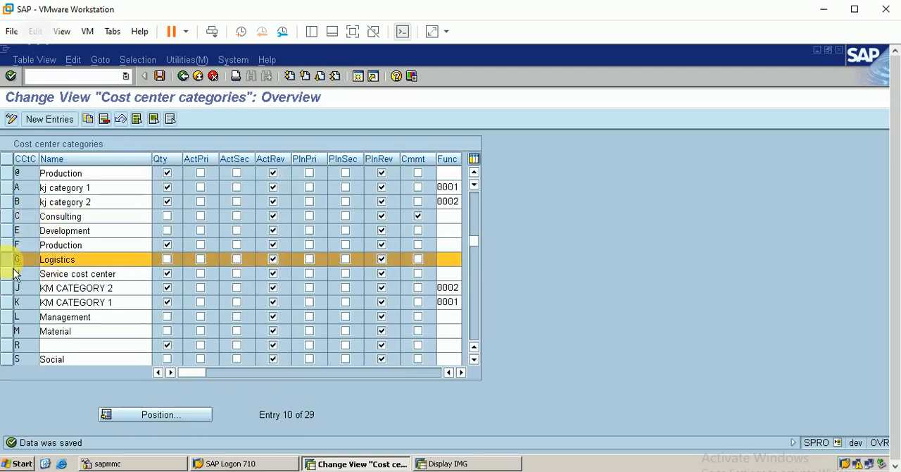
left_click(88, 120)
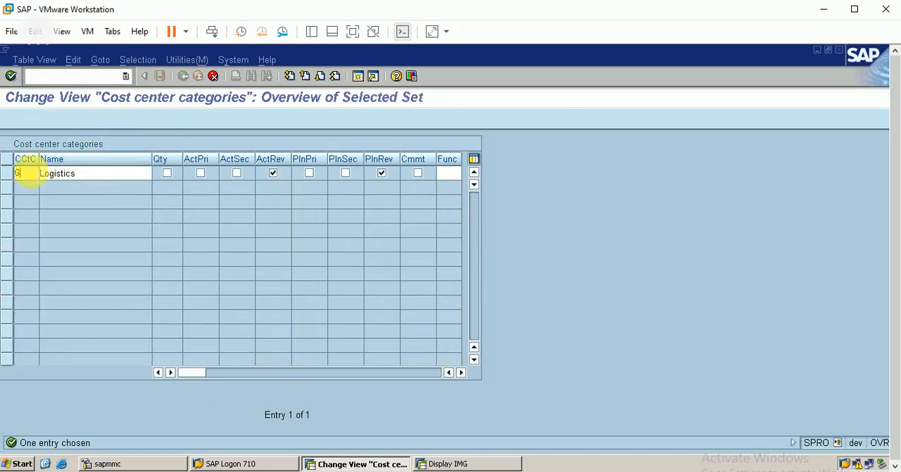
key("BackSpace")
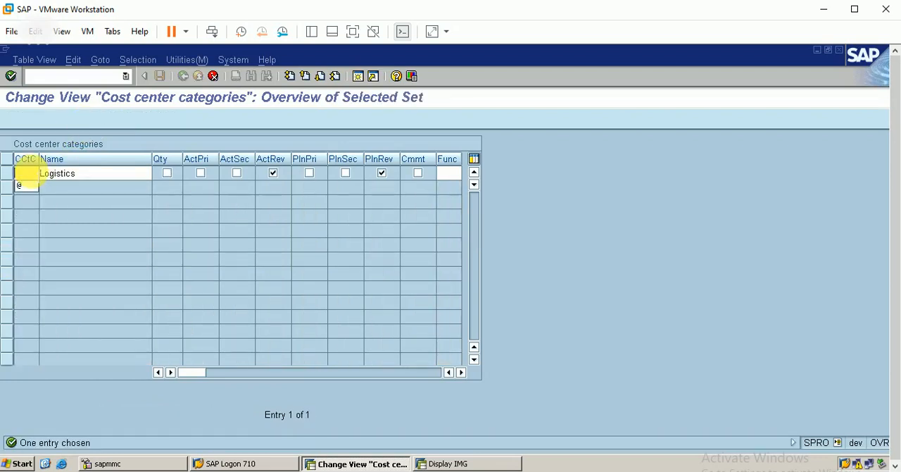
type("$")
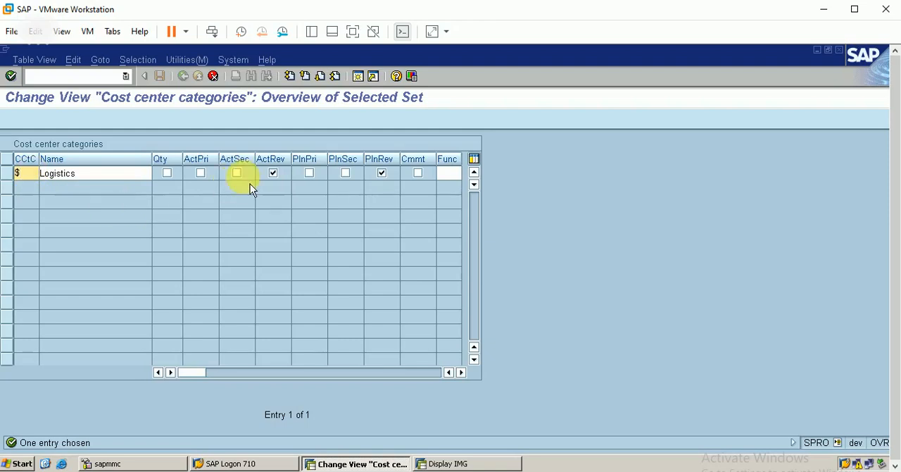
key("Return")
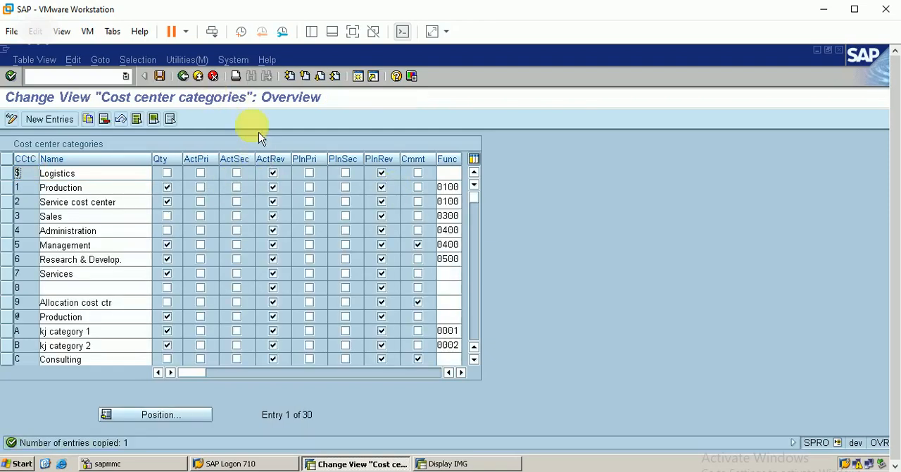
Step: Save the copied Logistics cost center category $
left_click(160, 76)
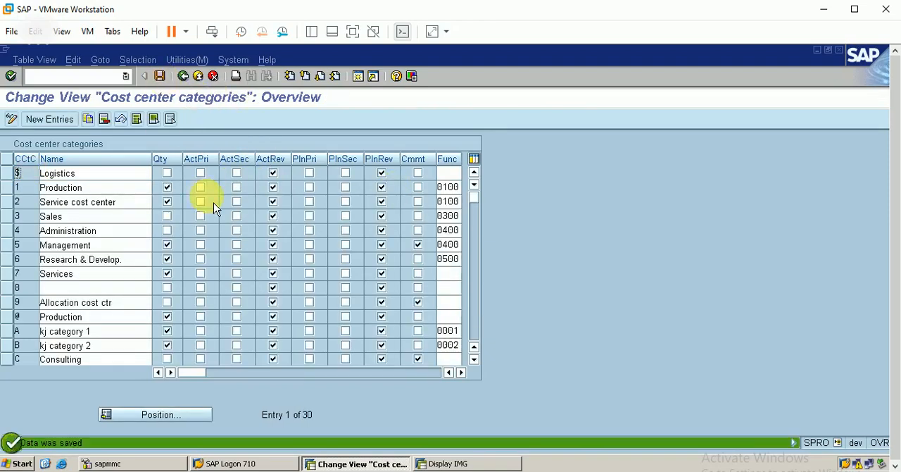
Step: Switch to PowerPoint, relabel category C2 as $ on the cost center slide and return to SAP
key("alt+Tab")
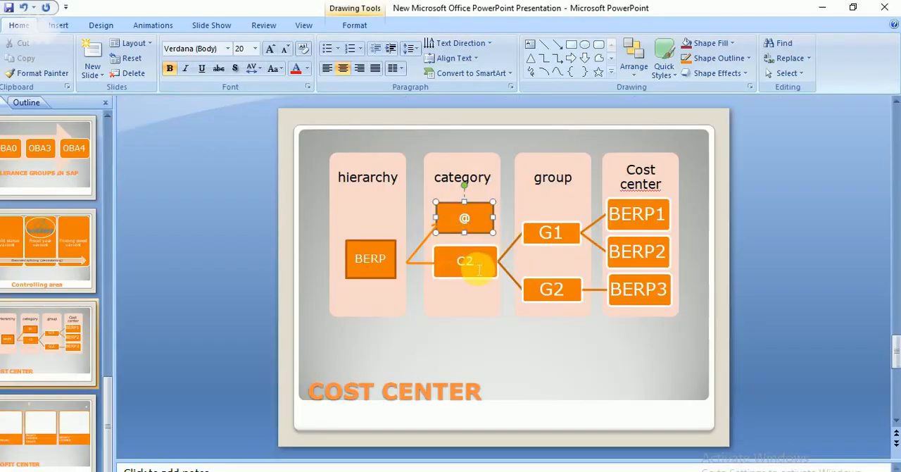
left_click(479, 270)
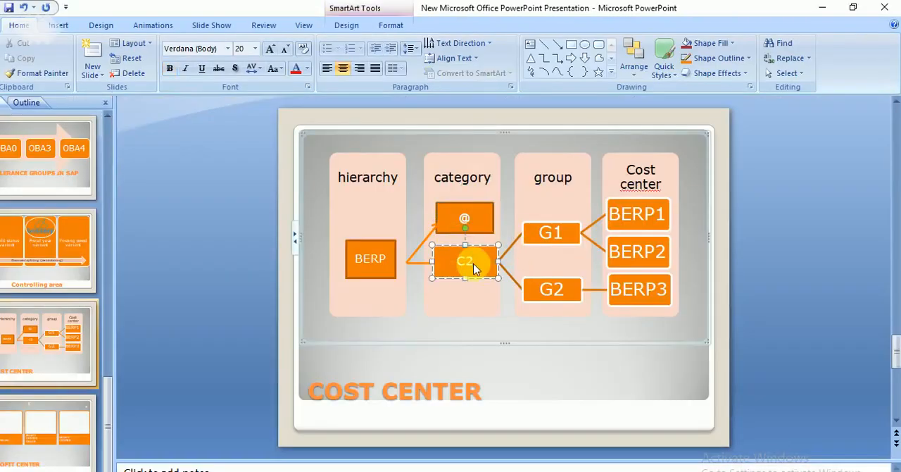
key("BackSpace")
key("BackSpace")
type("$")
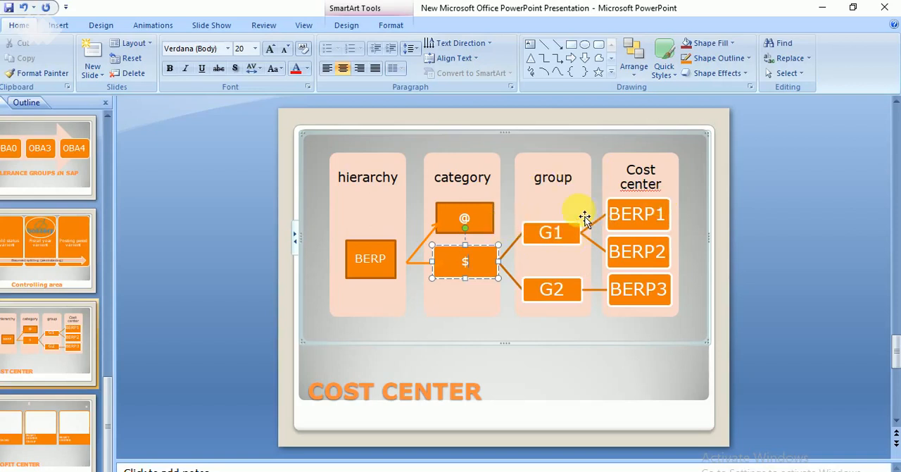
left_click(823, 12)
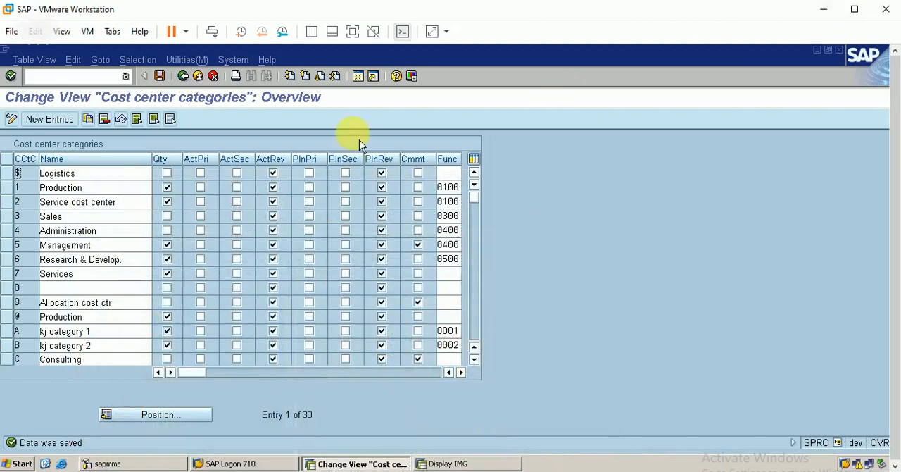
Step: Leave the cost center categories and open the Create Cost Center Group activity under Define Cost Center Groups
left_click(159, 76)
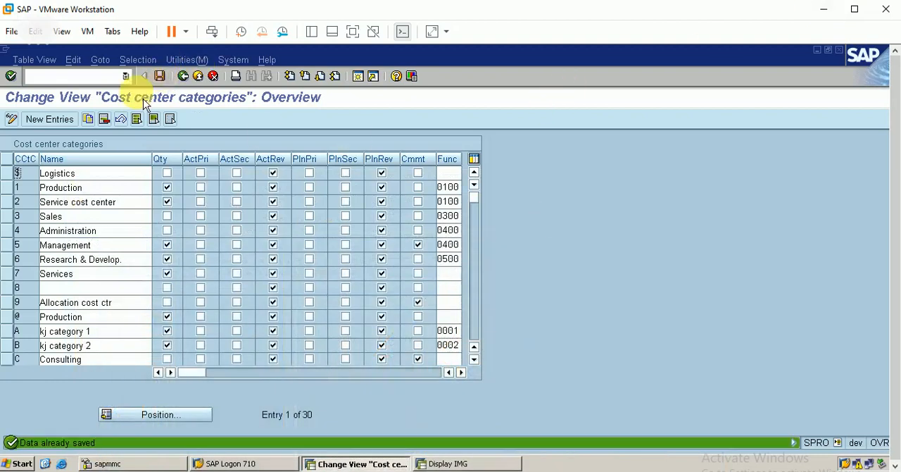
left_click(183, 76)
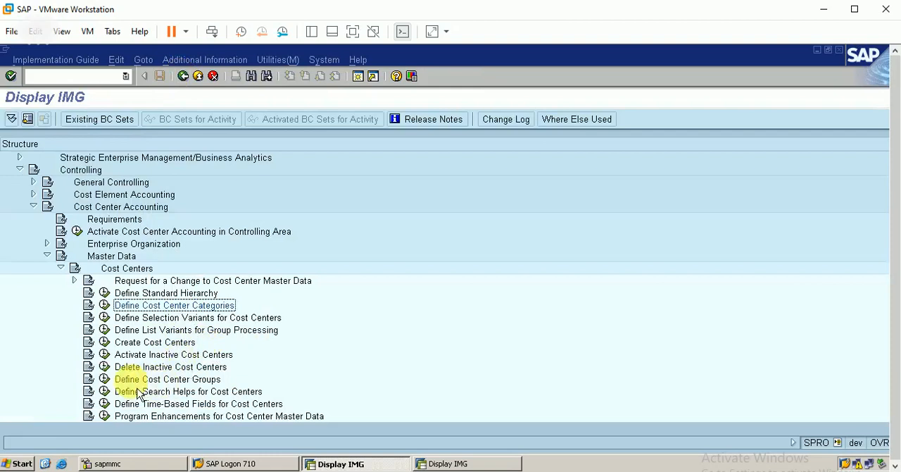
left_click(104, 379)
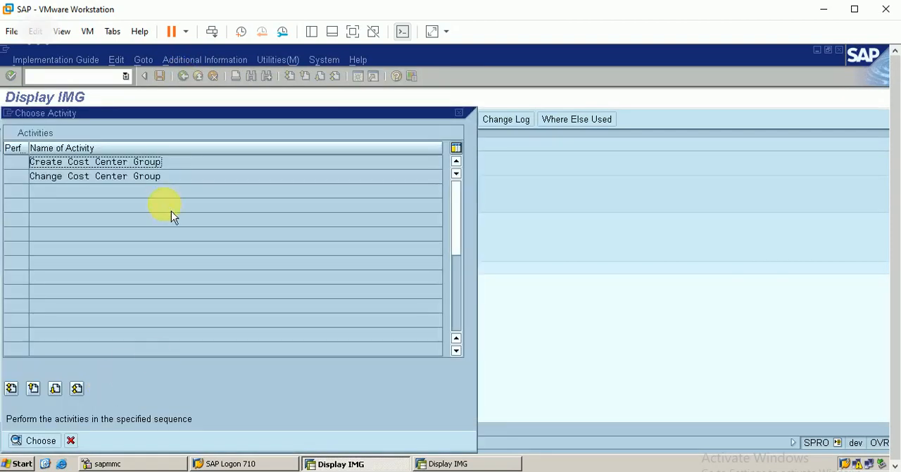
double_click(120, 162)
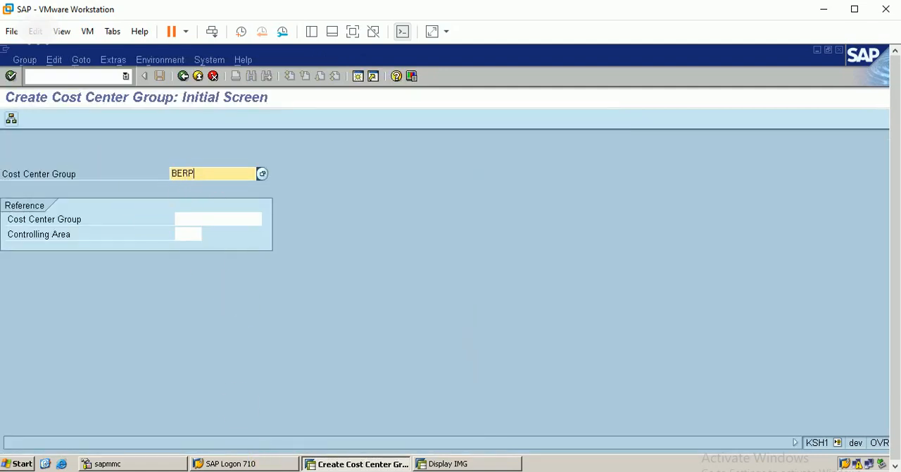
Step: Check the group names on the PowerPoint slide, and in SAP create and save cost center group G1 described as "berp cost center group"
key("alt+Tab")
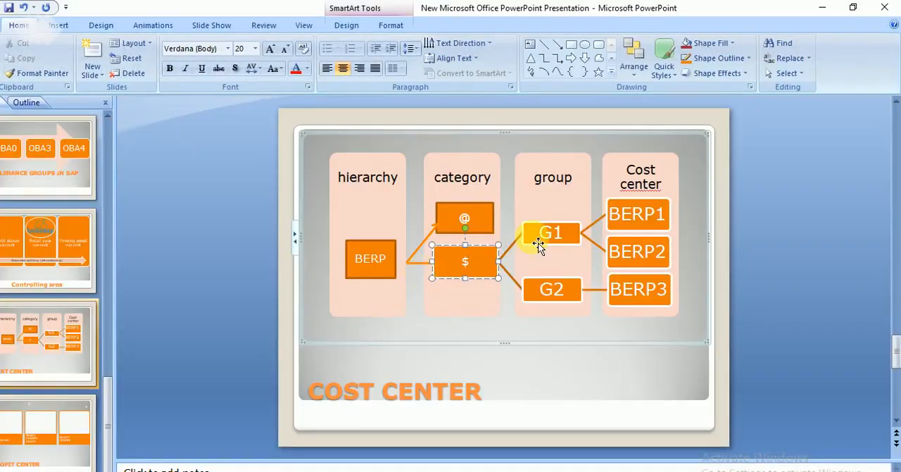
left_click(821, 7)
left_click(225, 179)
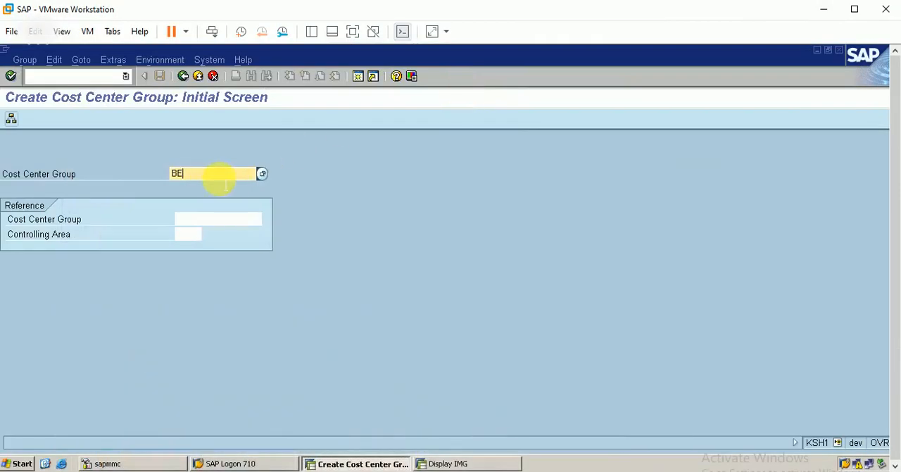
key("BackSpace")
key("BackSpace")
type("g1")
key("Return")
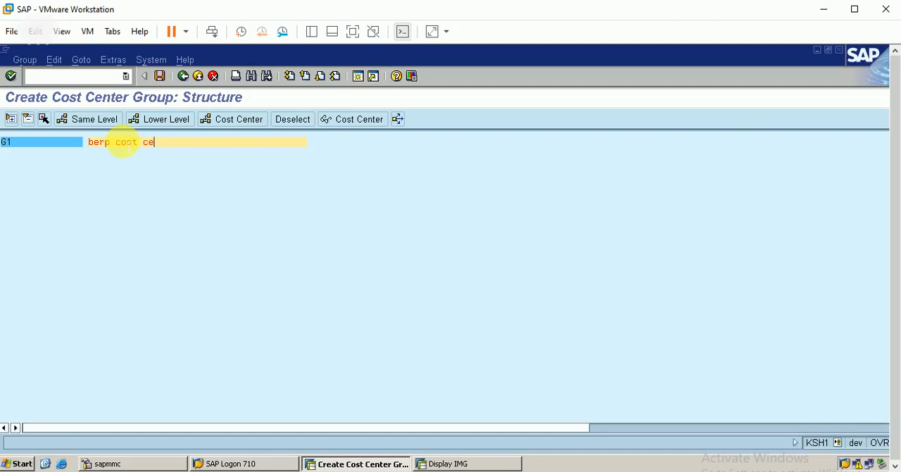
type("r group")
left_click(159, 76)
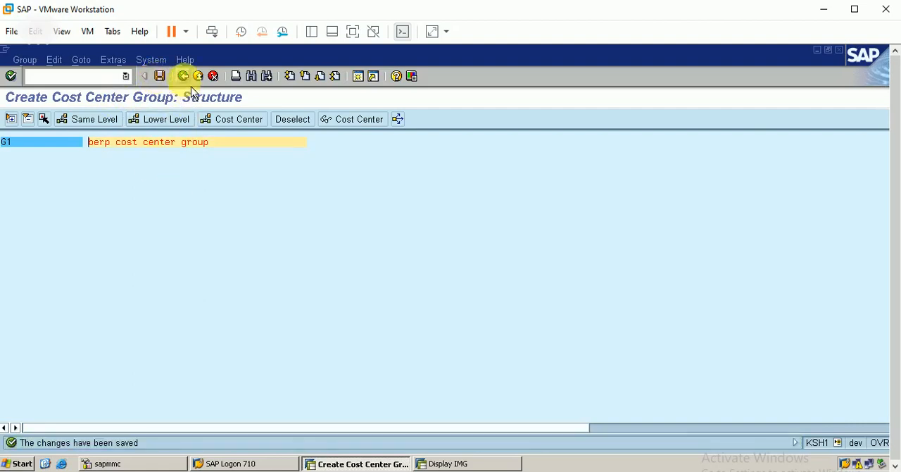
Step: Create and save cost center group G2 described as "cost center group 2", and close the activity selection
left_click(183, 77)
double_click(110, 161)
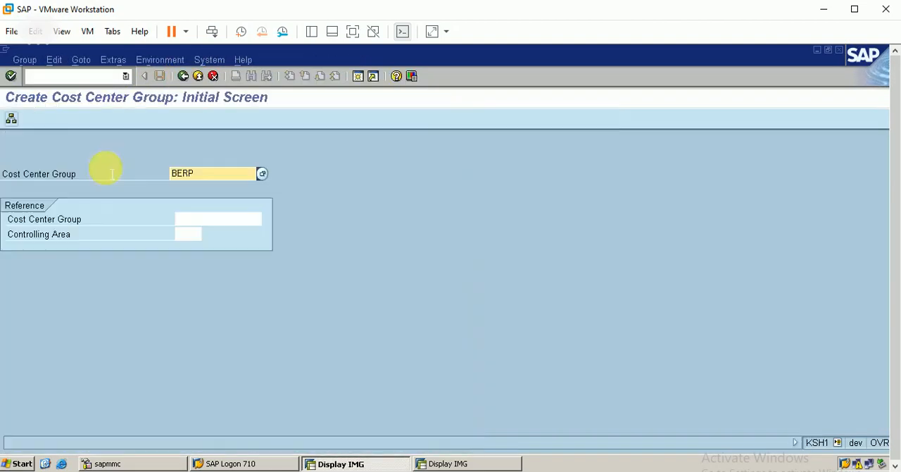
key("BackSpace")
key("BackSpace")
key("BackSpace")
key("BackSpace")
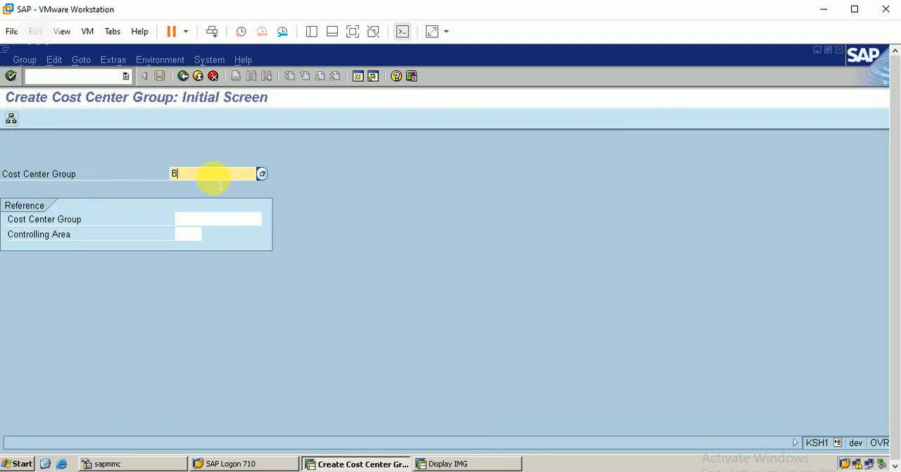
type("g2")
key("Return")
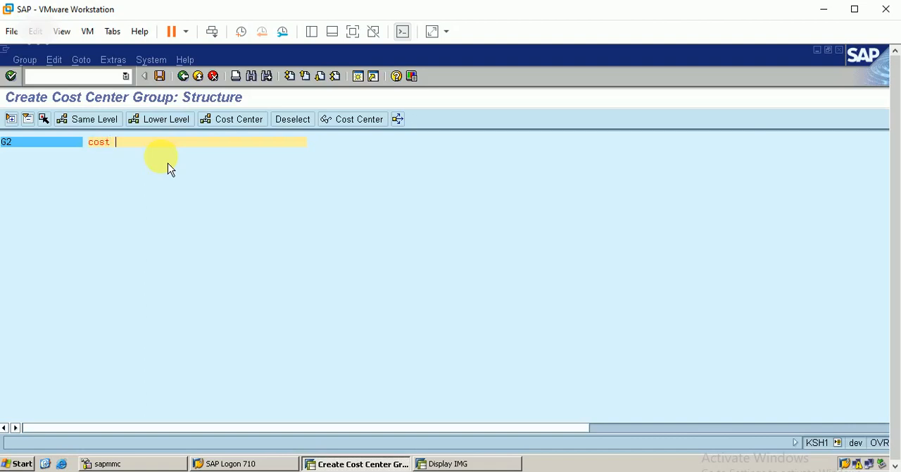
type("cost center group 2")
left_click(159, 76)
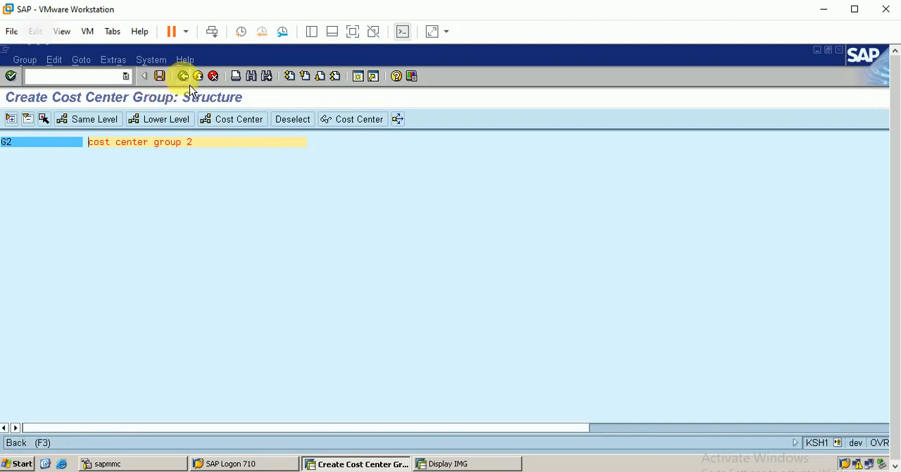
left_click(187, 83)
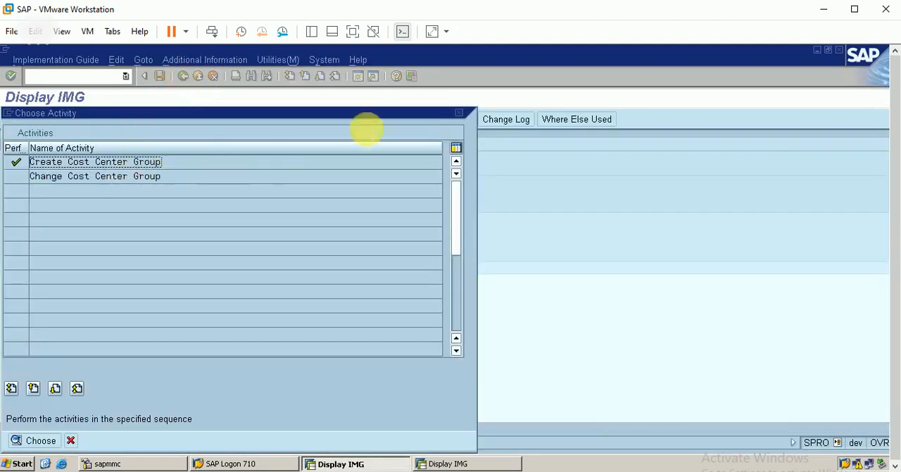
left_click(460, 113)
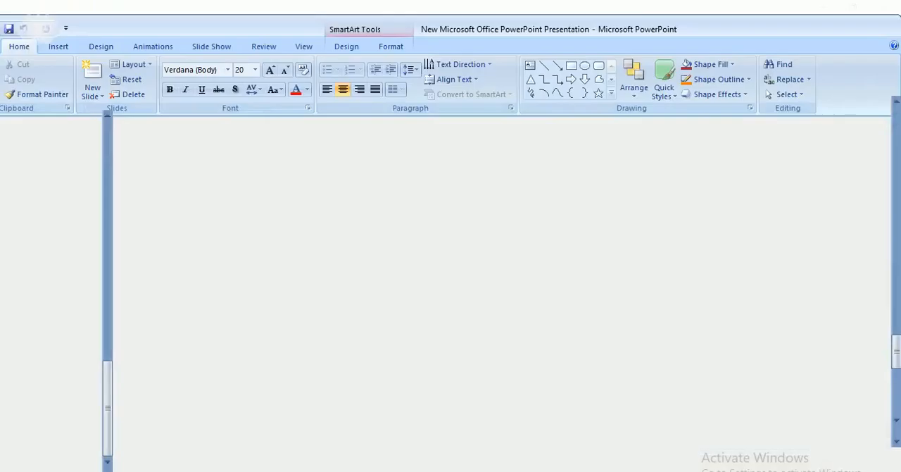
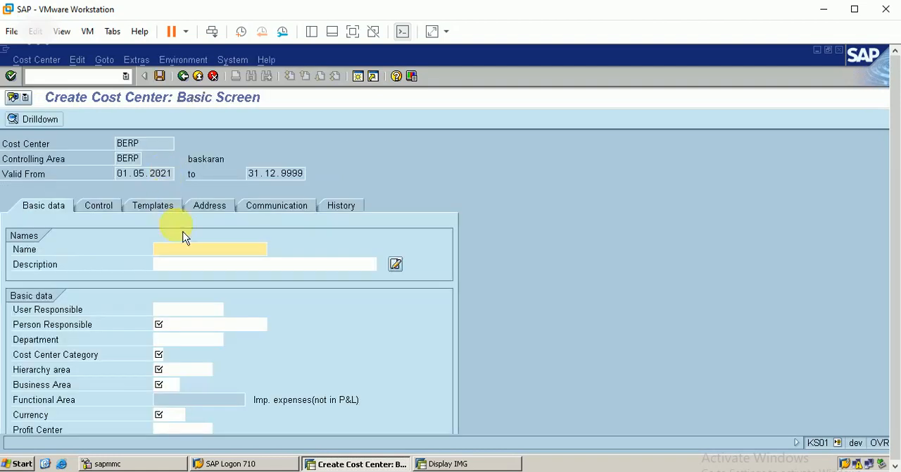
Step: Discard the BERP entry and start cost center BERP1 instead, filling in the name berp1 and the person responsible
left_click(218, 80)
left_click(212, 314)
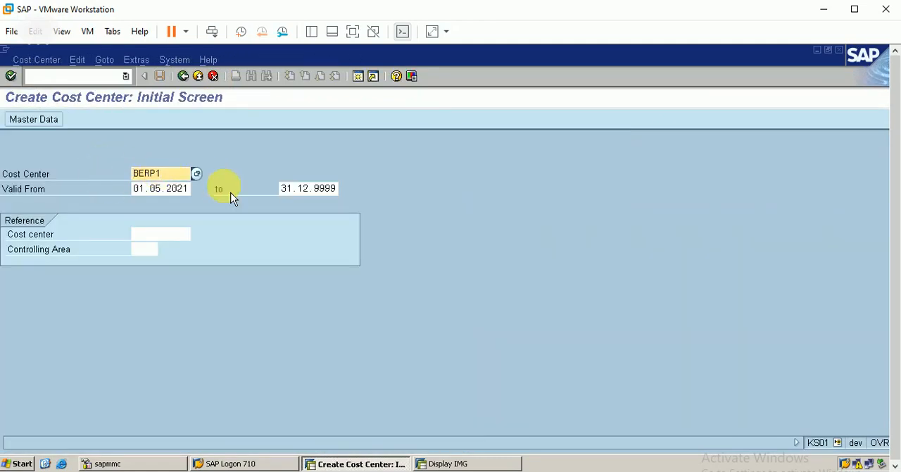
key("Return")
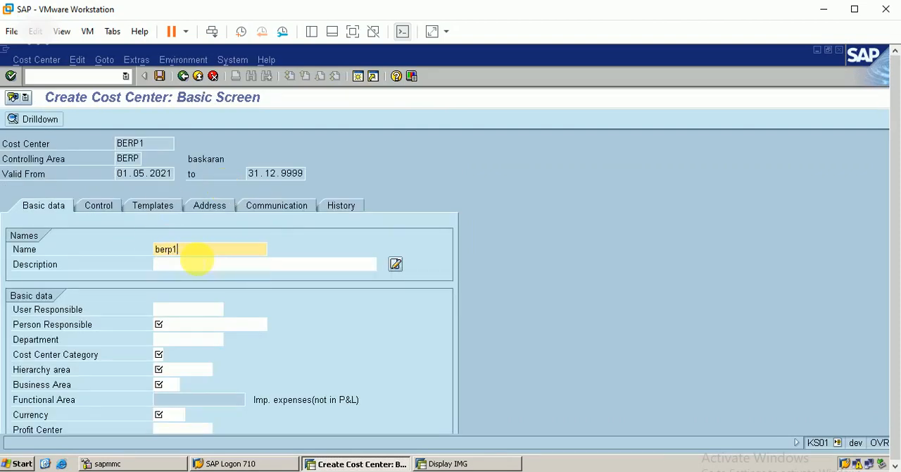
left_click(194, 309)
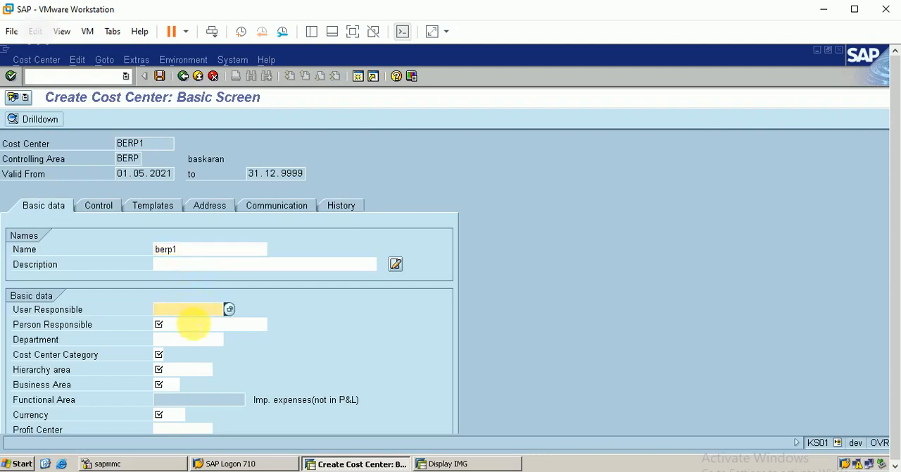
left_click(194, 324)
type("b")
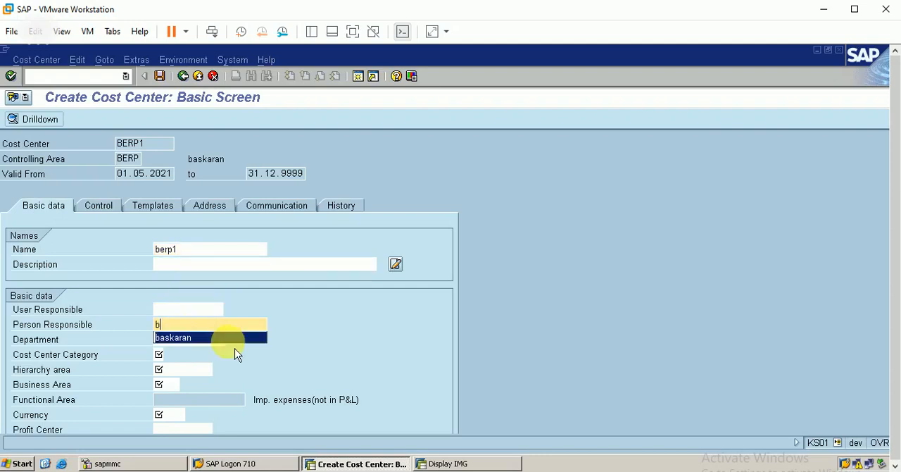
key("Return")
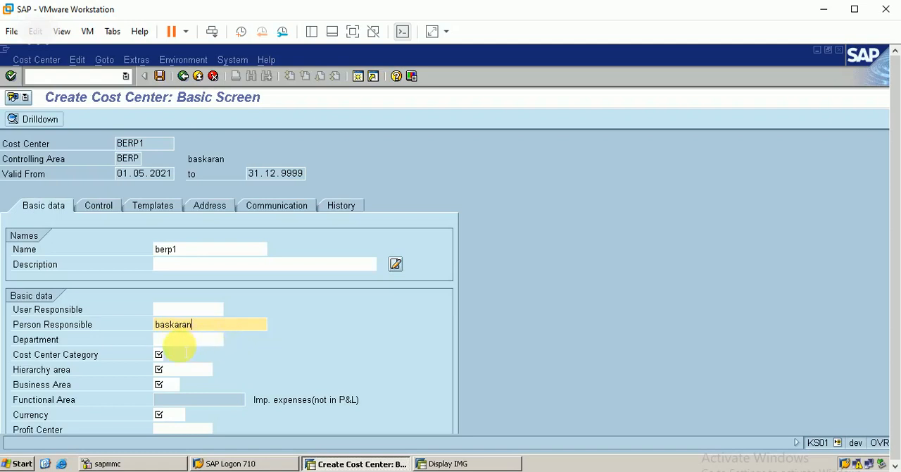
Step: Assign cost center BERP1 to cost center category $ and hierarchy area BERP
left_click(160, 355)
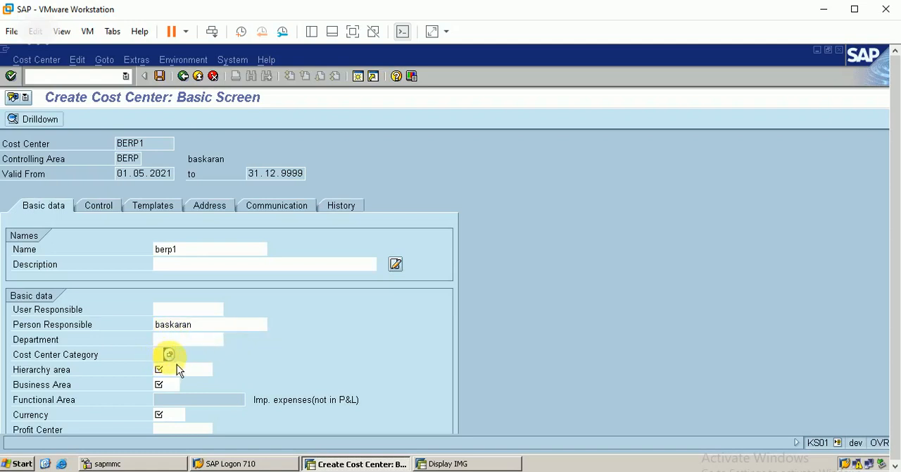
left_click(170, 355)
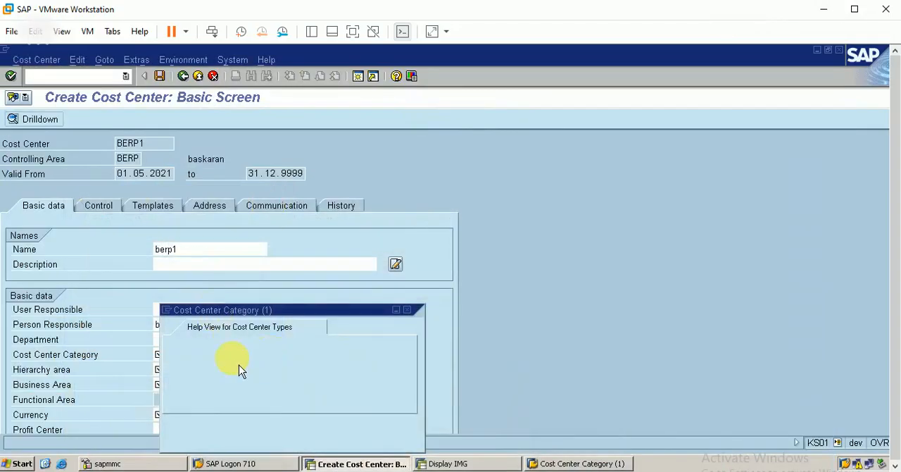
left_click(407, 310)
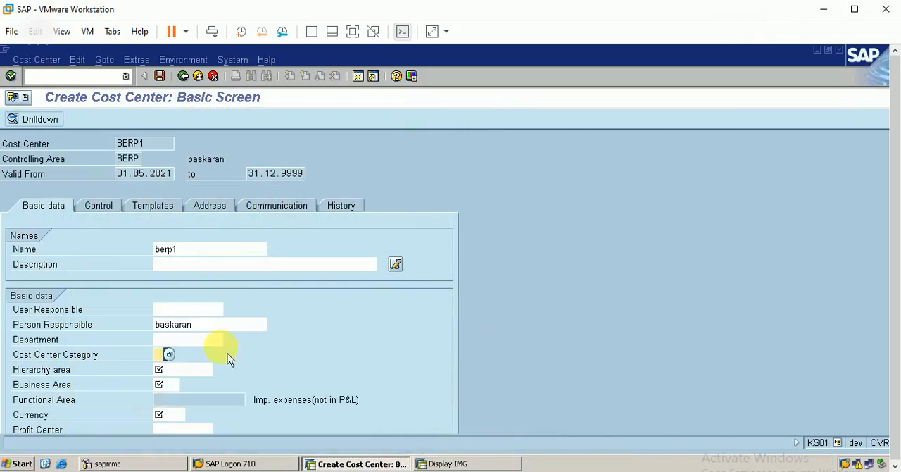
left_click(183, 369)
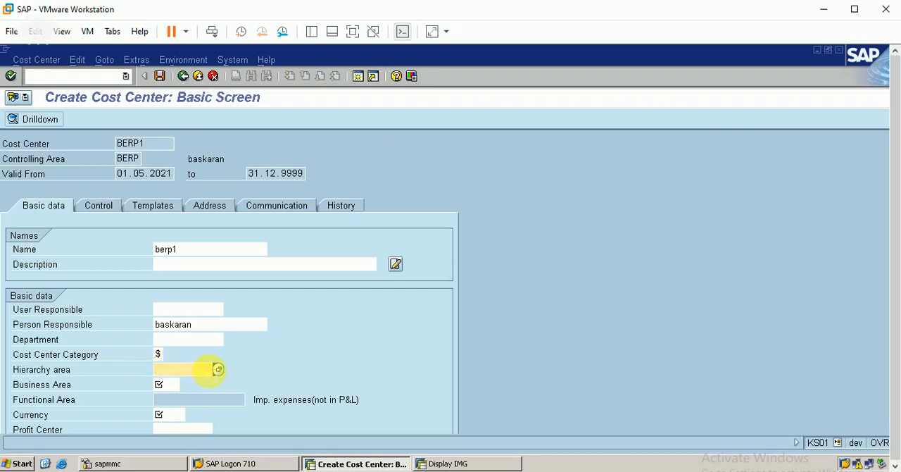
left_click(218, 370)
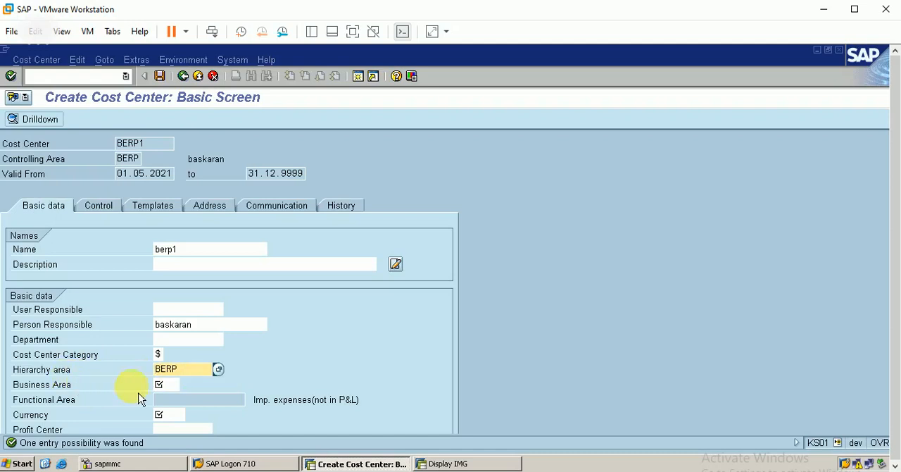
Step: Set business area berp and currency INR for BERP1, leave the profit center empty and save the cost center
left_click(169, 385)
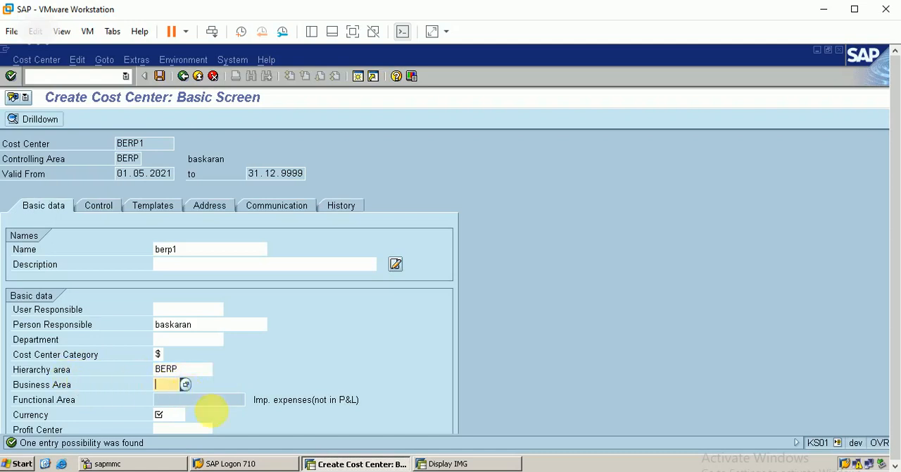
type("berp")
left_click(163, 415)
type("inr")
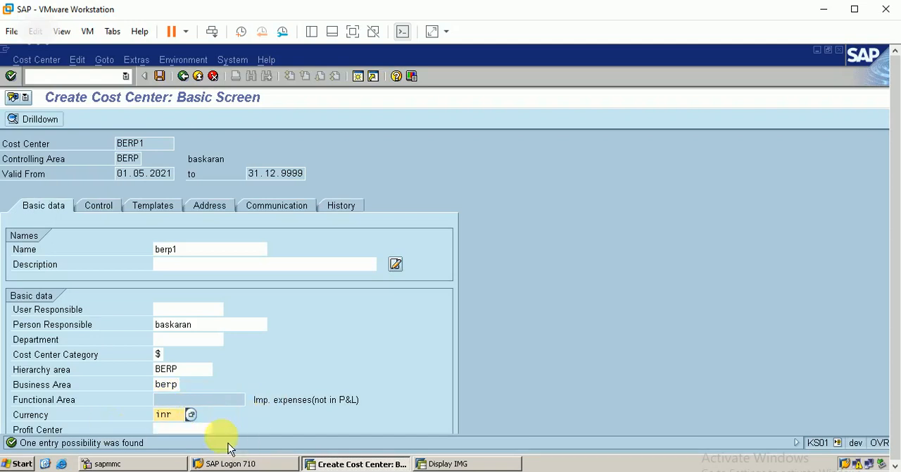
key("Tab")
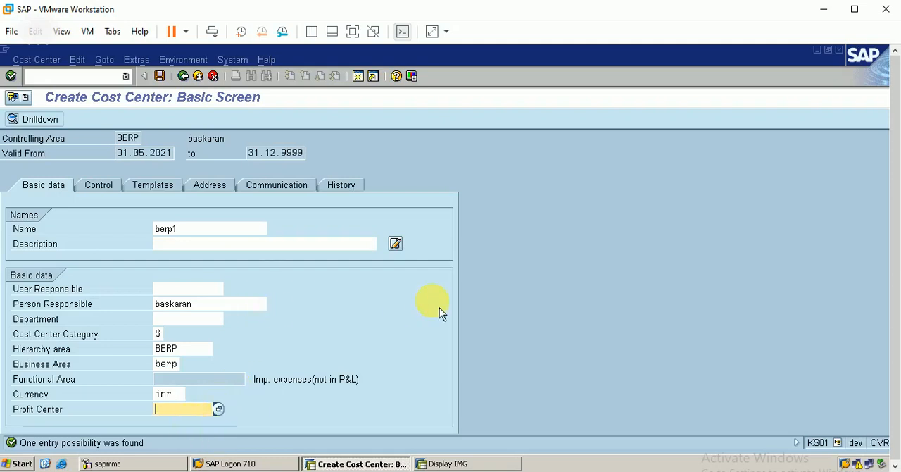
key("Return")
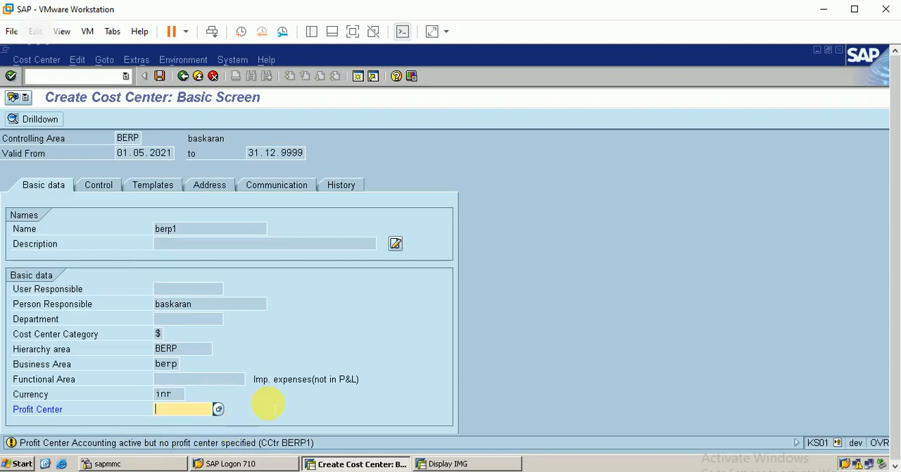
key("Return")
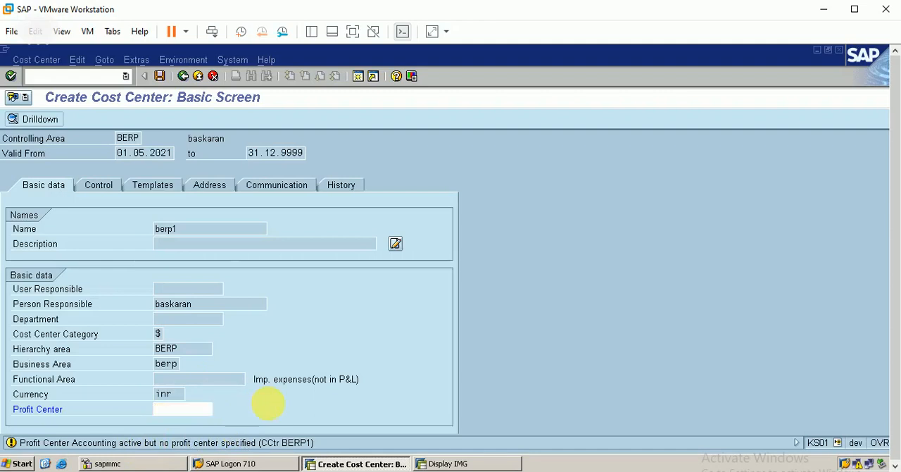
left_click(159, 75)
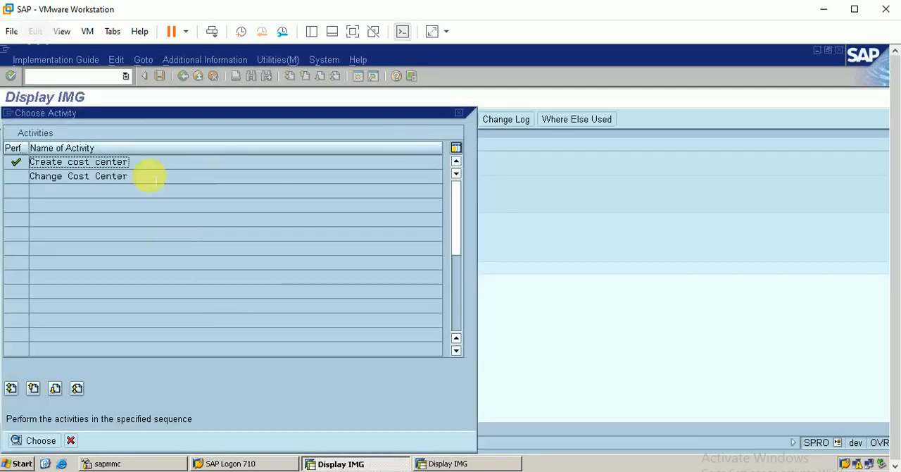
Step: Start creating cost center BERP2, filling in the name berp2 and the person responsible
double_click(111, 162)
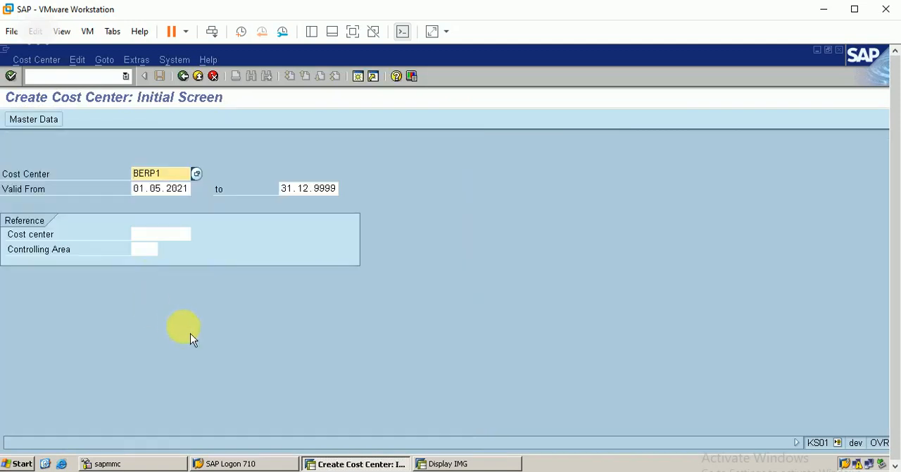
key("BackSpace")
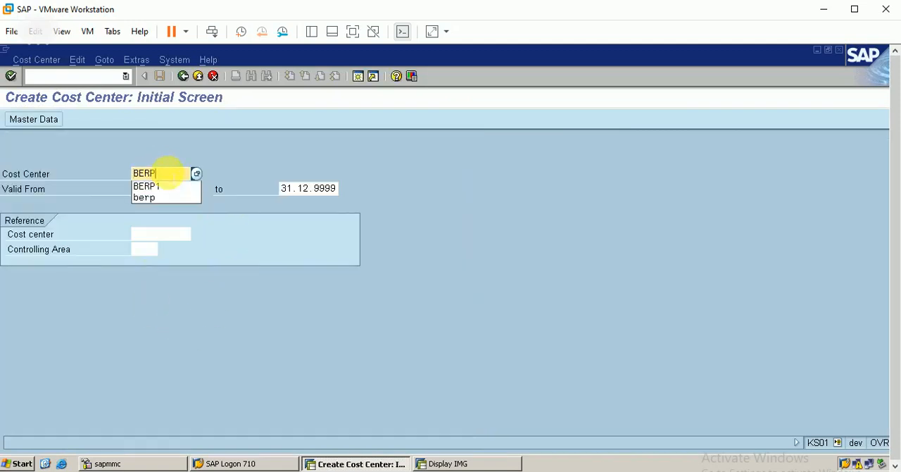
type("2")
key("Return")
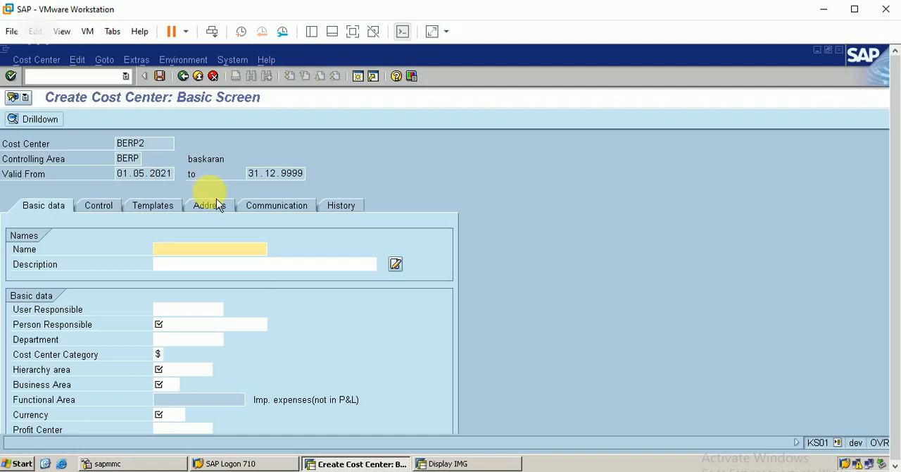
type("berp2")
left_click(179, 324)
type("b")
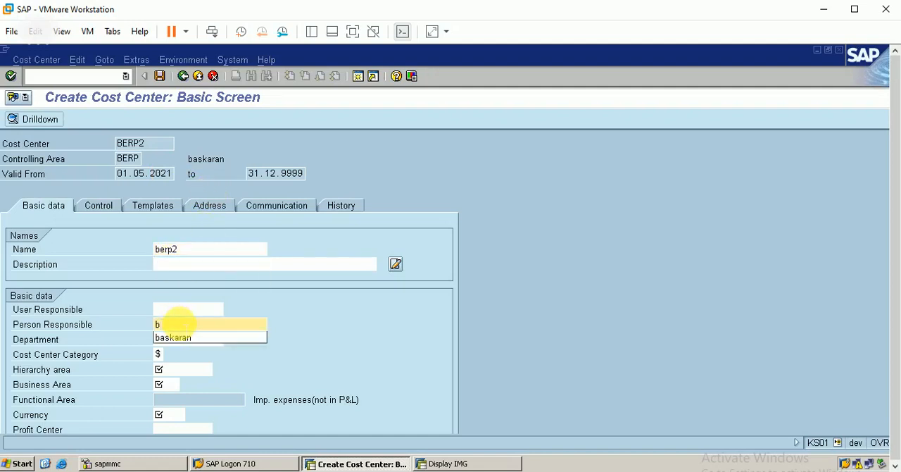
left_click(181, 339)
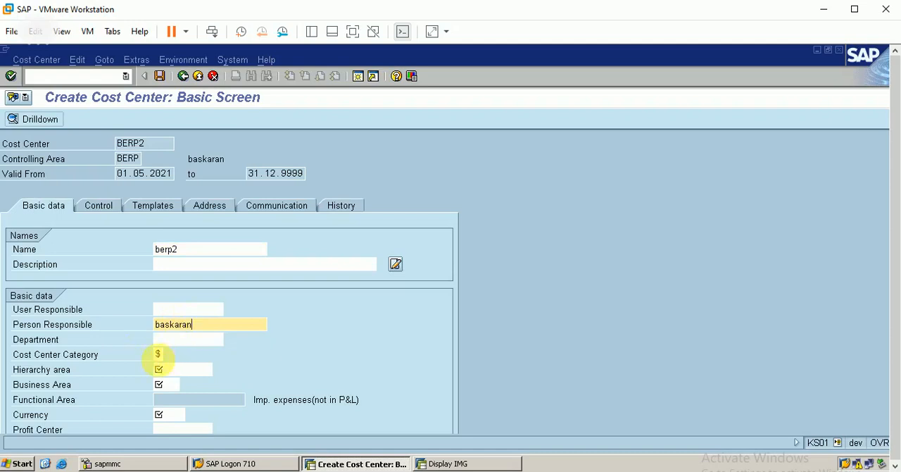
Step: Assign BERP2 to hierarchy area BERP and business area berp, with INR as its currency
left_click(210, 369)
left_click(218, 369)
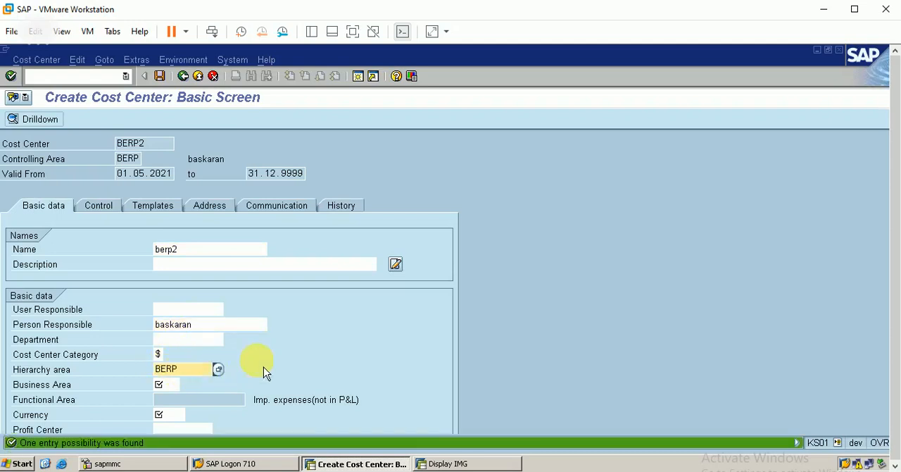
left_click(173, 385)
type("b")
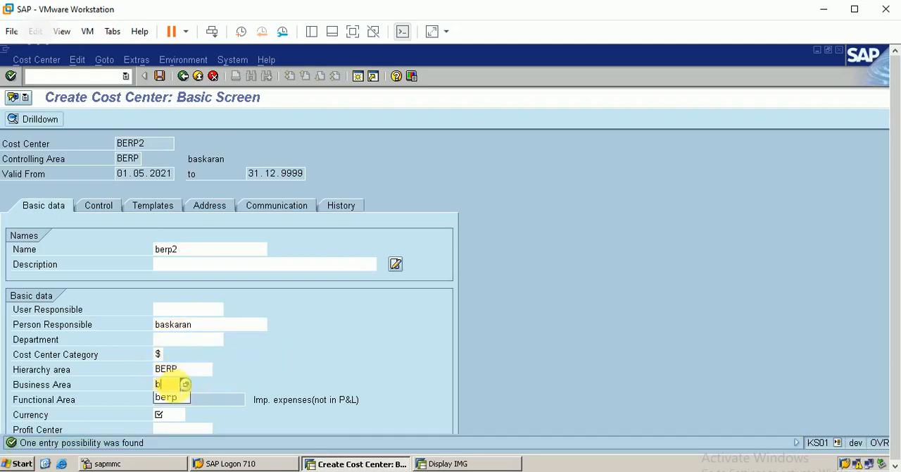
type("erp")
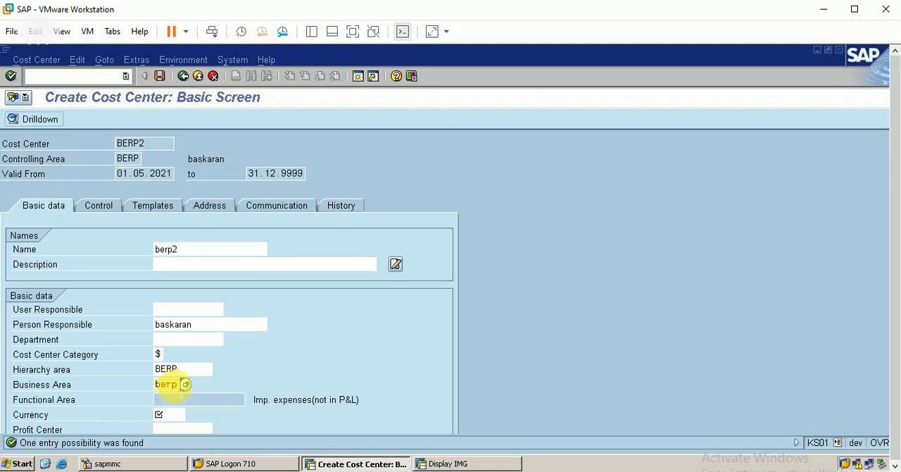
left_click(174, 415)
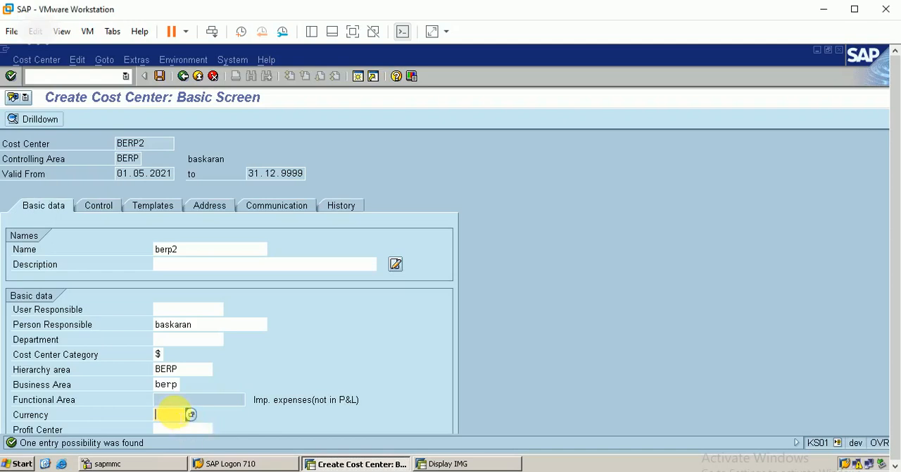
type("inr")
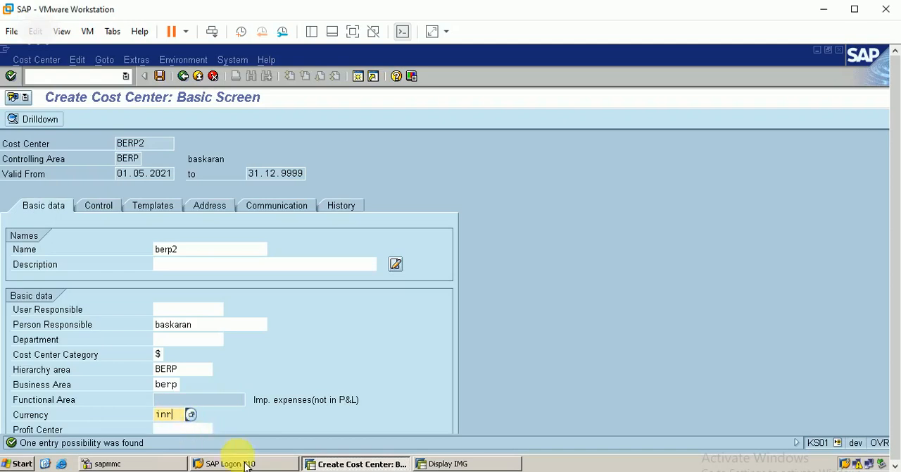
Step: Accept BERP2 without a profit center and save the cost center
key("Tab")
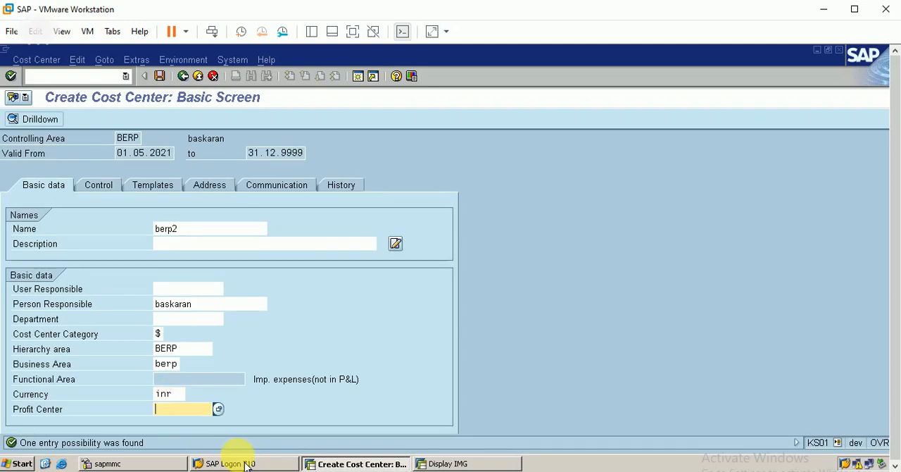
key("Return")
key("Return")
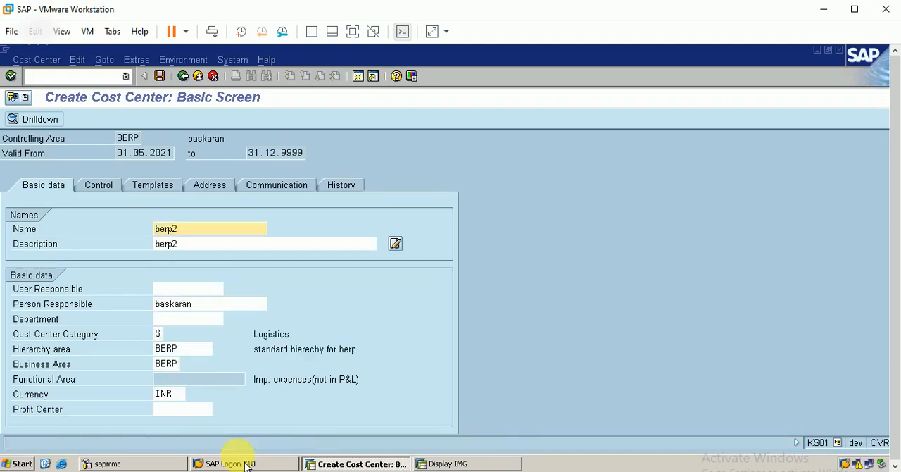
left_click(160, 77)
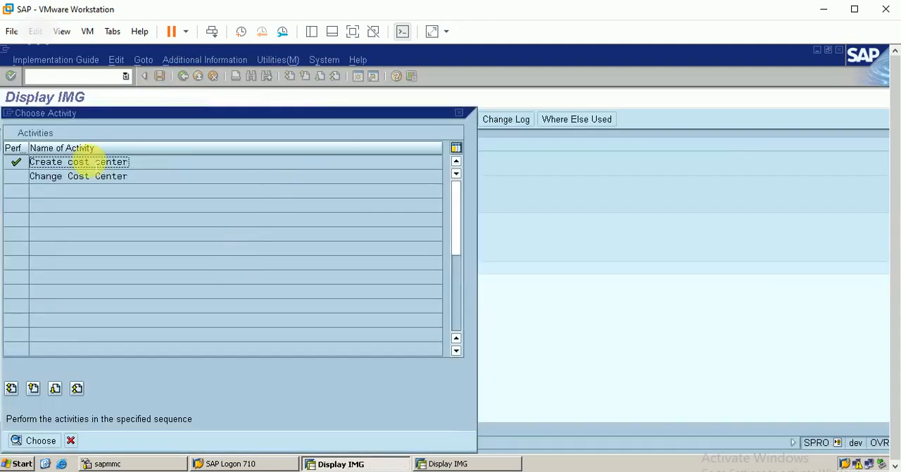
Step: Start creating cost center BERP3, filling in the name berp3 and the person responsible
double_click(86, 161)
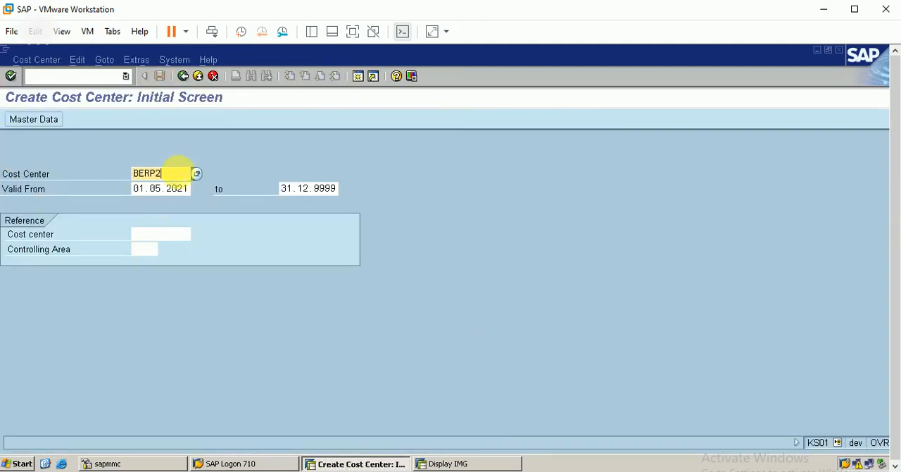
key("BackSpace")
type("3")
key("Return")
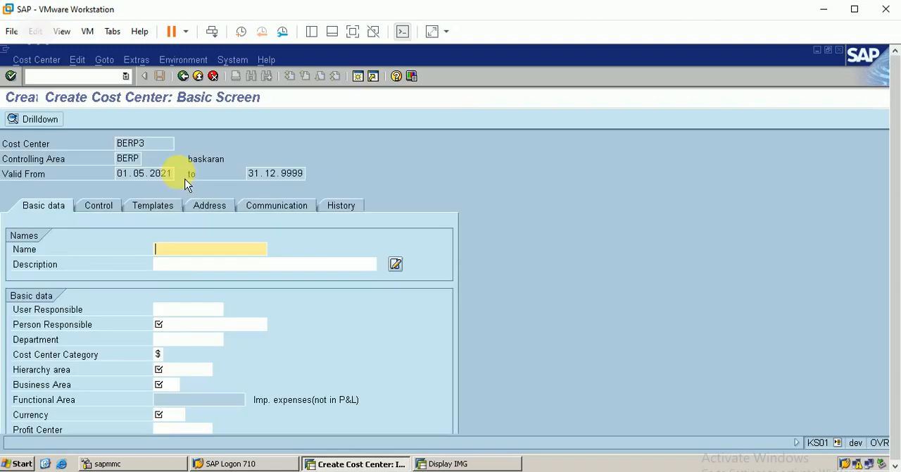
type("berp")
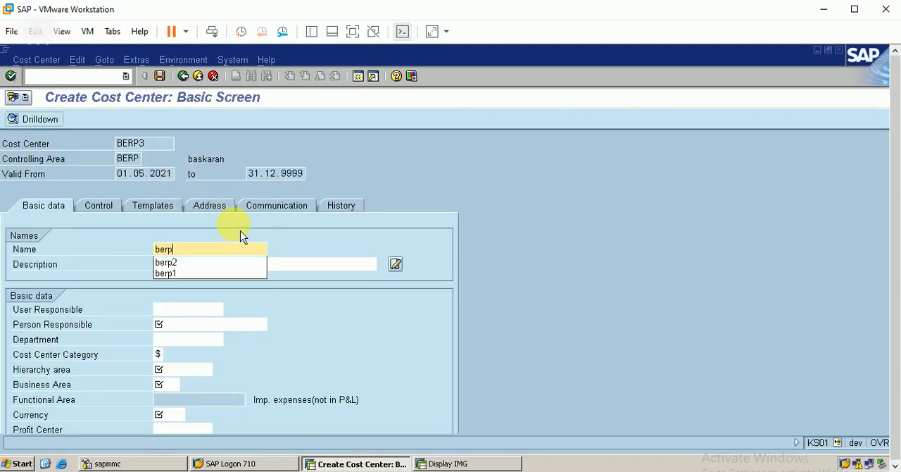
type("3")
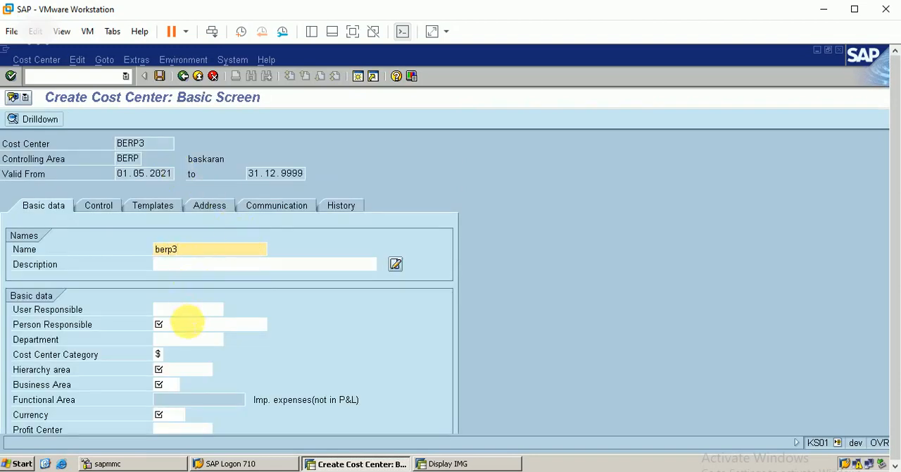
left_click(187, 323)
type("b")
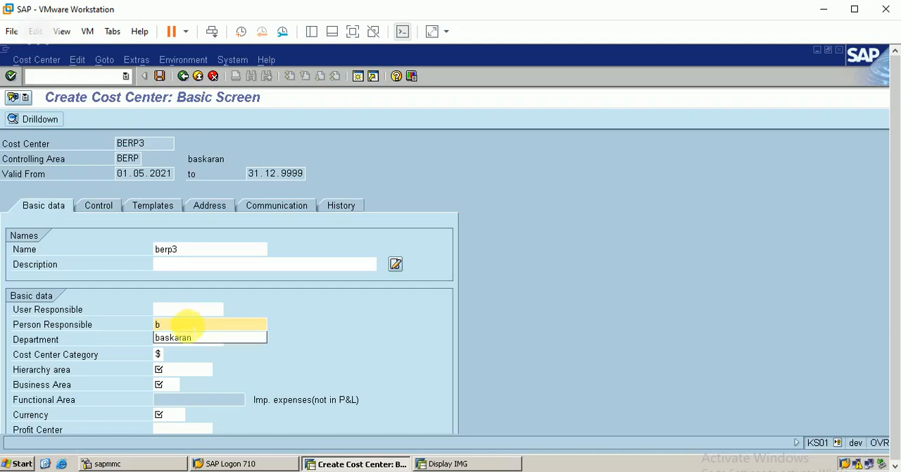
left_click(185, 339)
Step: Assign BERP3 to hierarchy area BERP and business area berp, with INR as its currency
left_click(177, 369)
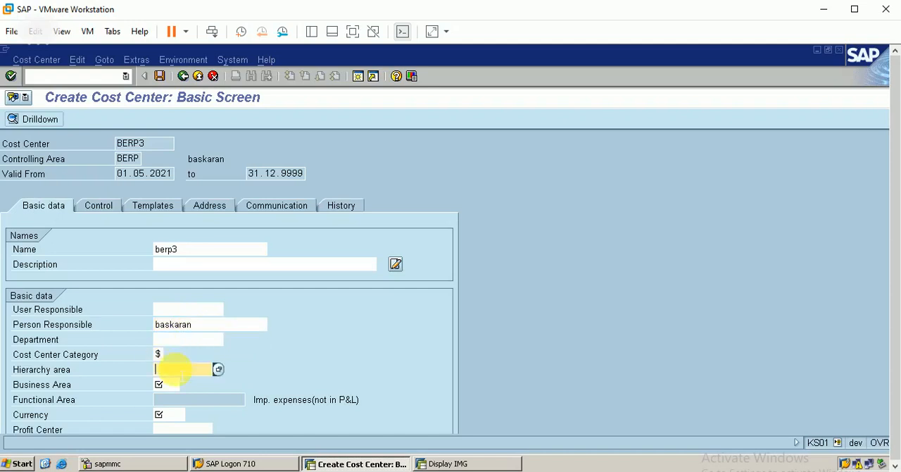
left_click(218, 369)
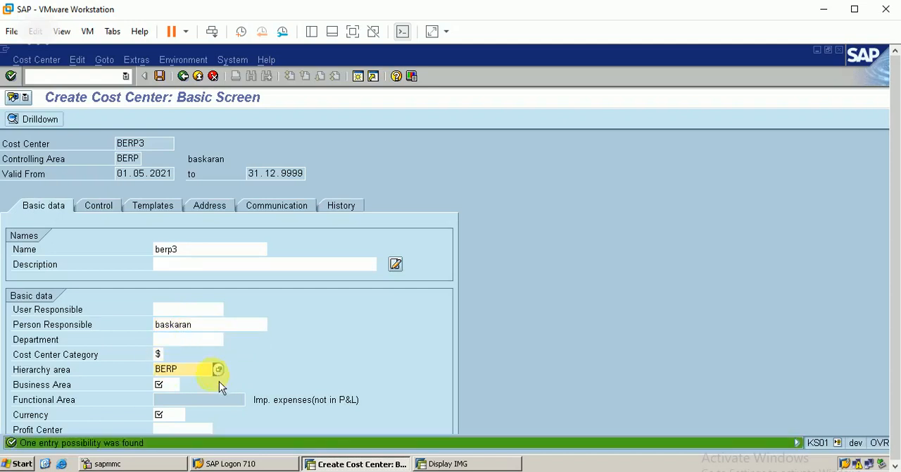
left_click(172, 384)
type("ber")
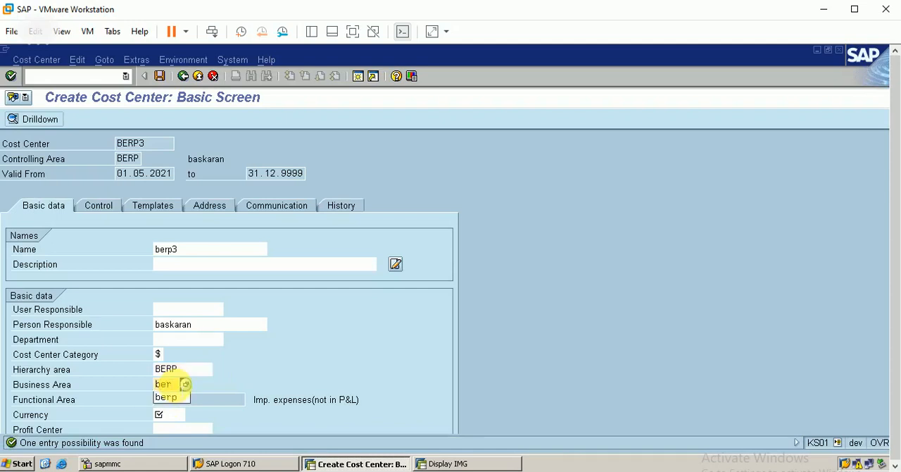
type("p")
left_click(169, 414)
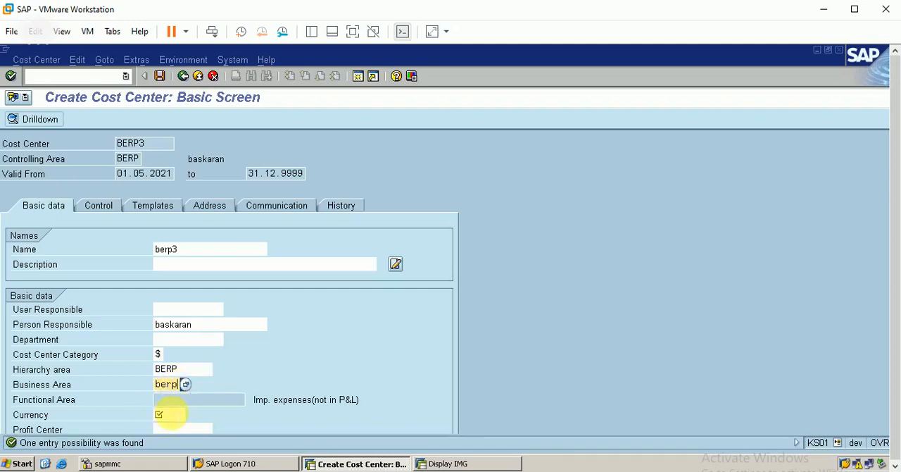
type("inr")
Step: Accept BERP3 without a profit center, save the cost center and close the activity selection
key("Return")
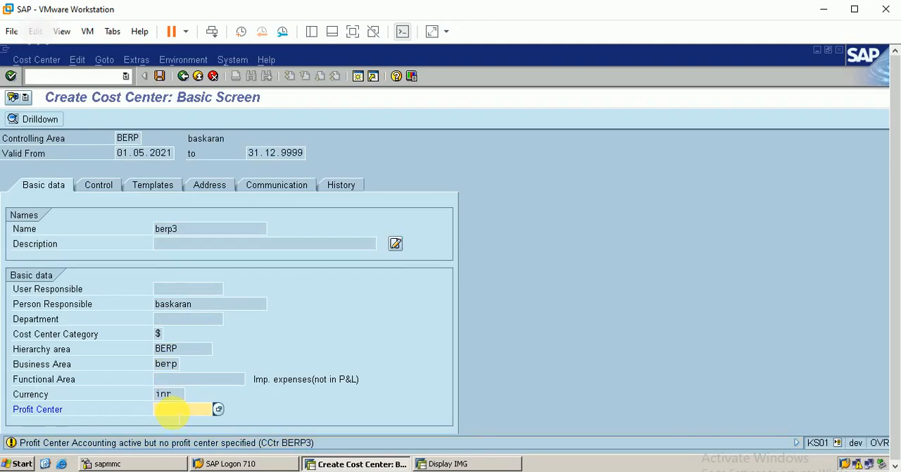
key("Return")
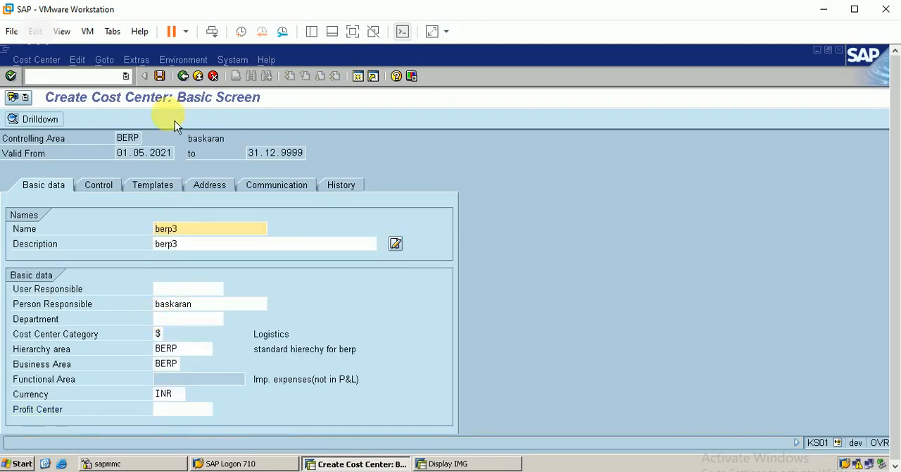
left_click(160, 77)
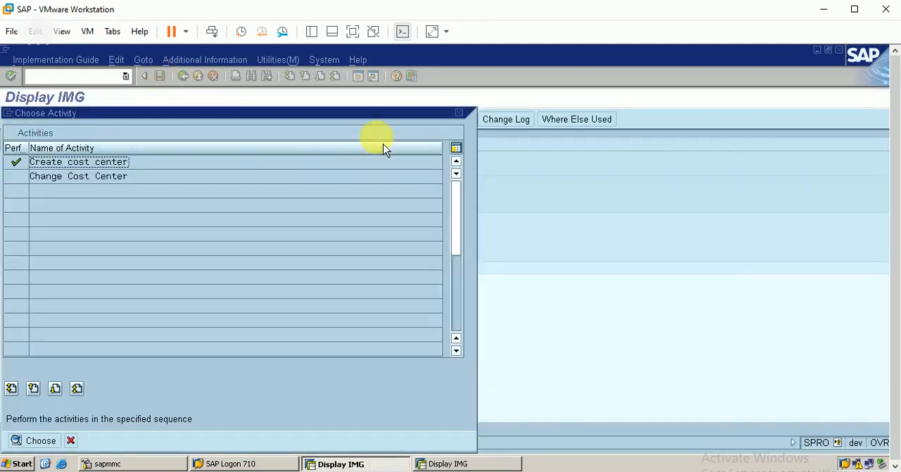
left_click(459, 113)
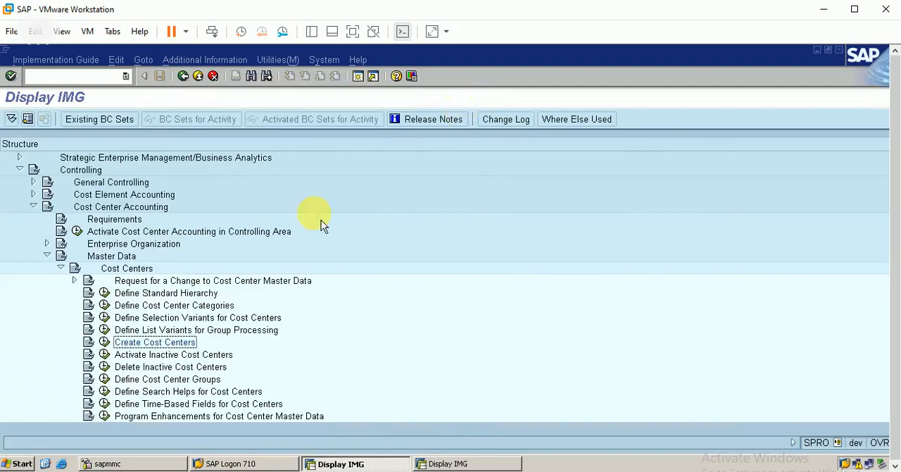
Step: In the second session, run transaction KS02 to review the basic data of cost center BERP3, and leave it unchanged
left_click(448, 463)
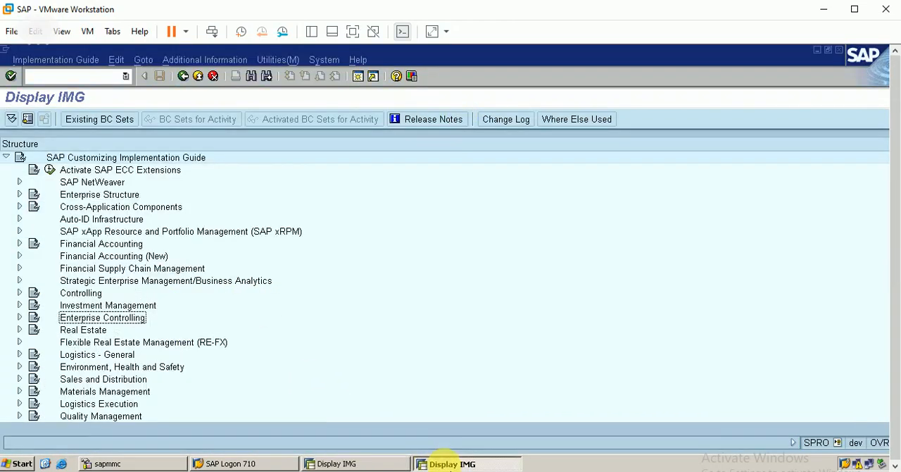
left_click(99, 76)
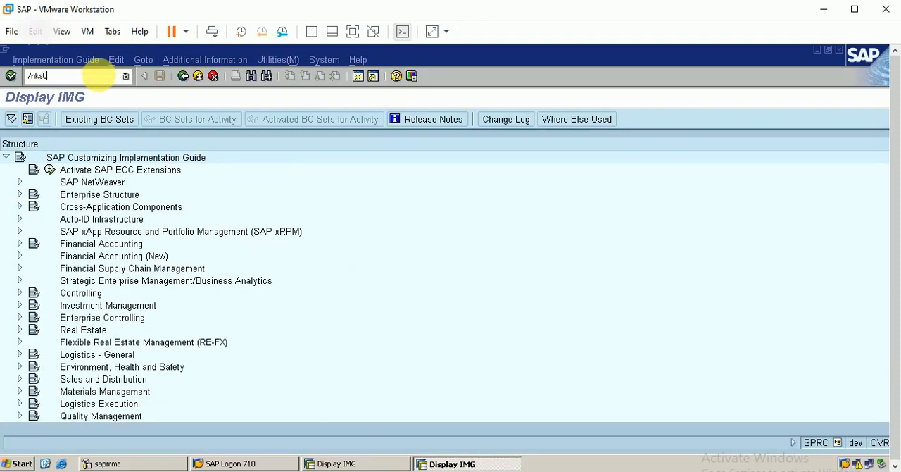
type("/nks02")
key("Return")
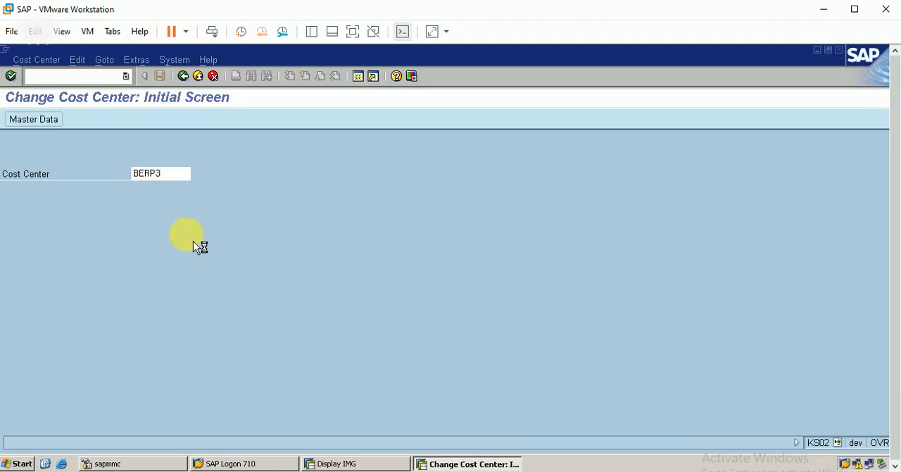
key("Return")
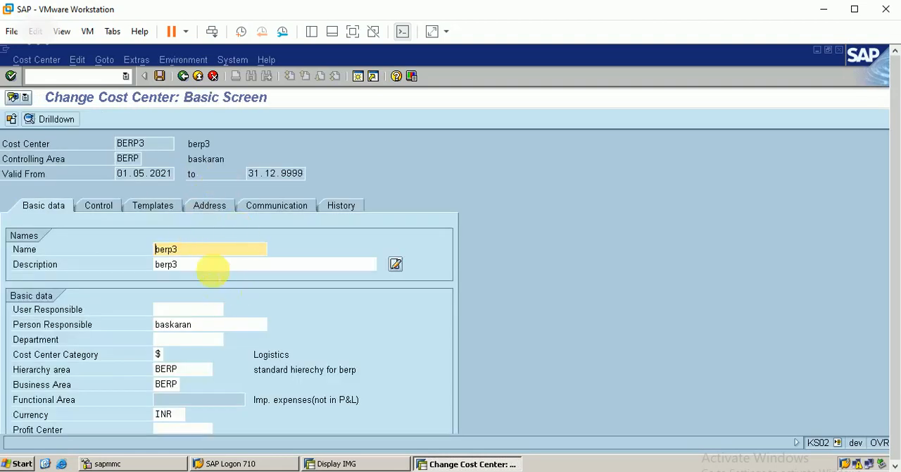
left_click(213, 75)
Step: Switch to the PowerPoint presentation and view the cost center structure diagram with nothing selected
left_click(341, 463)
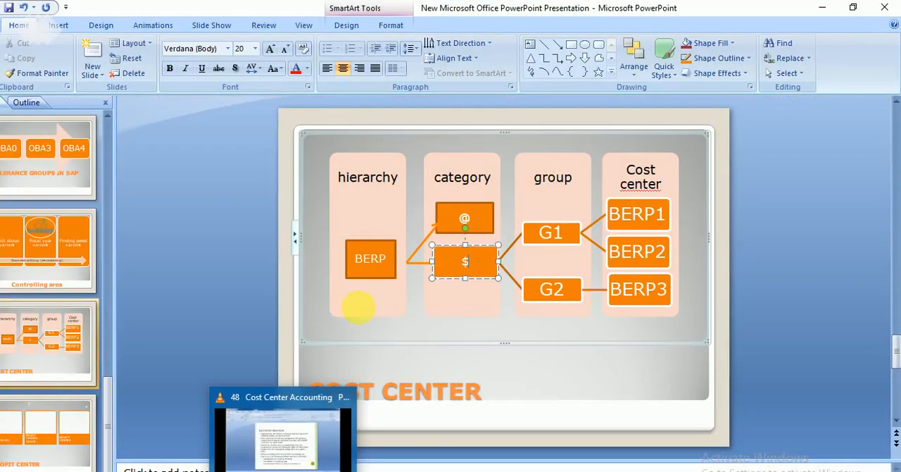
left_click(572, 353)
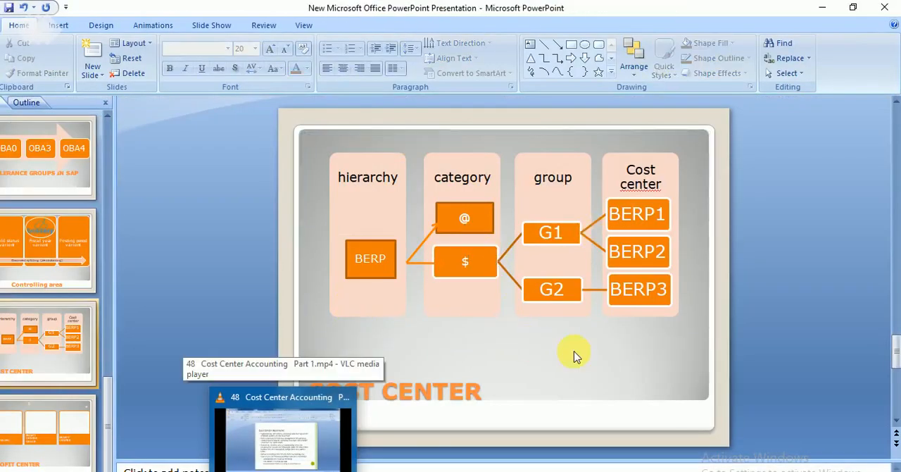